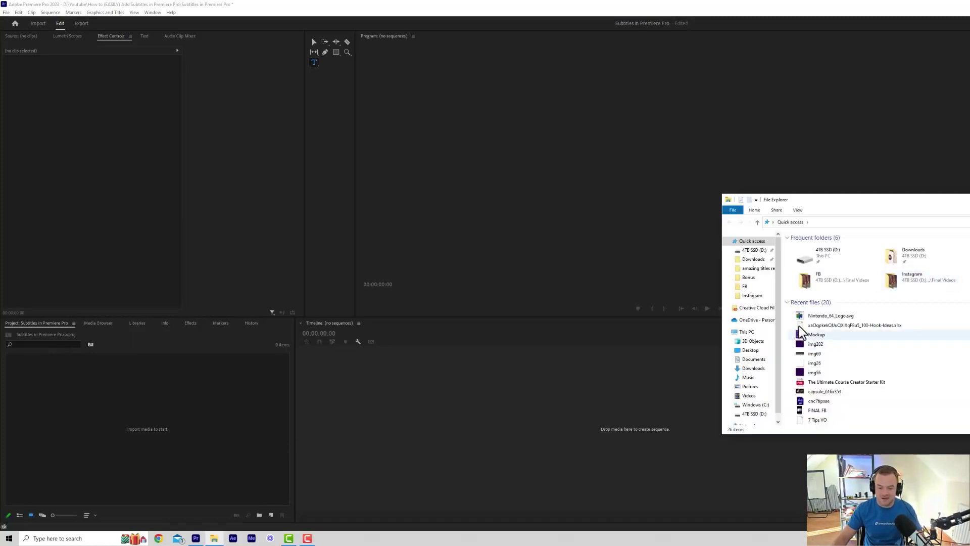
Add the MVI_8257 video from the 2022_11_28 folder to the timeline as a new sequence and enlarge its audio track
click(751, 250)
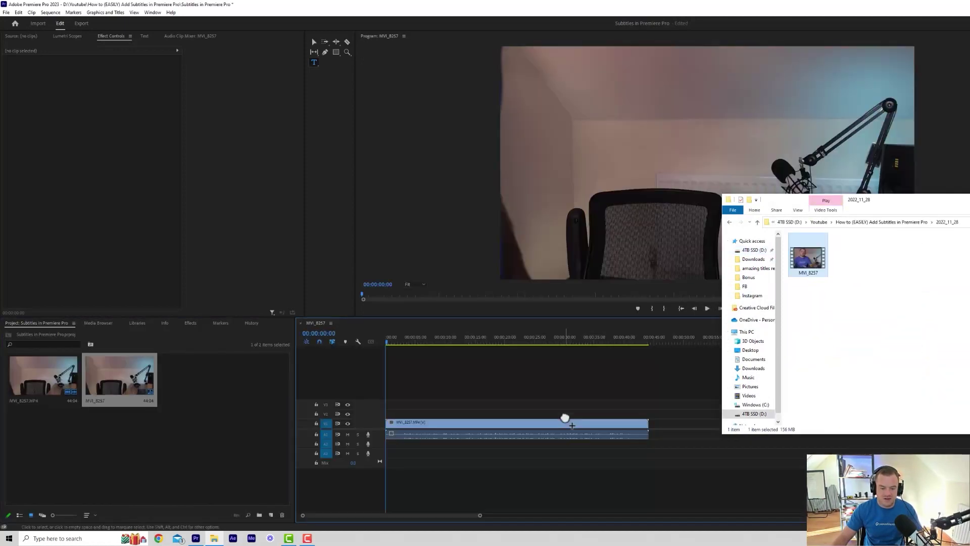
click(565, 419)
double_click(376, 436)
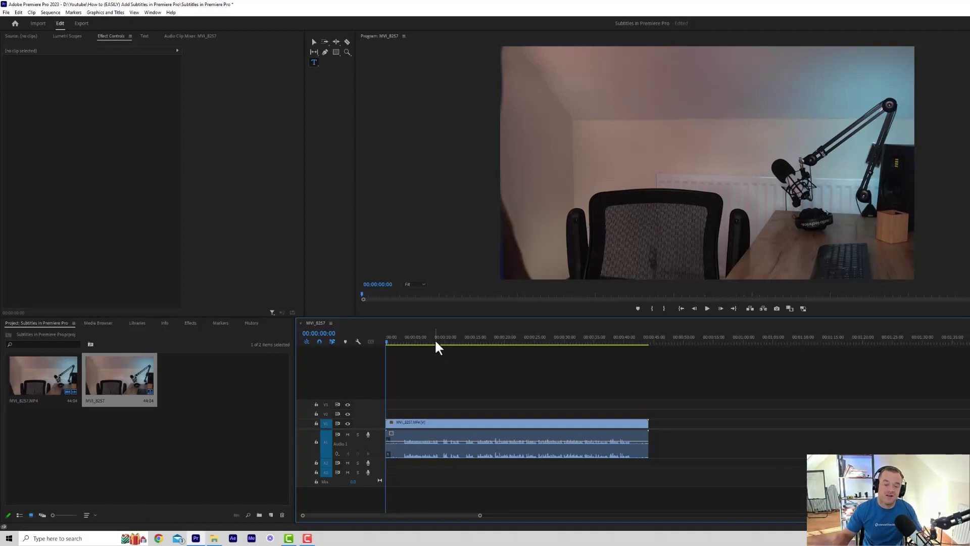
Play the sequence briefly from about 3 seconds to check the clip's audio level
click(405, 336)
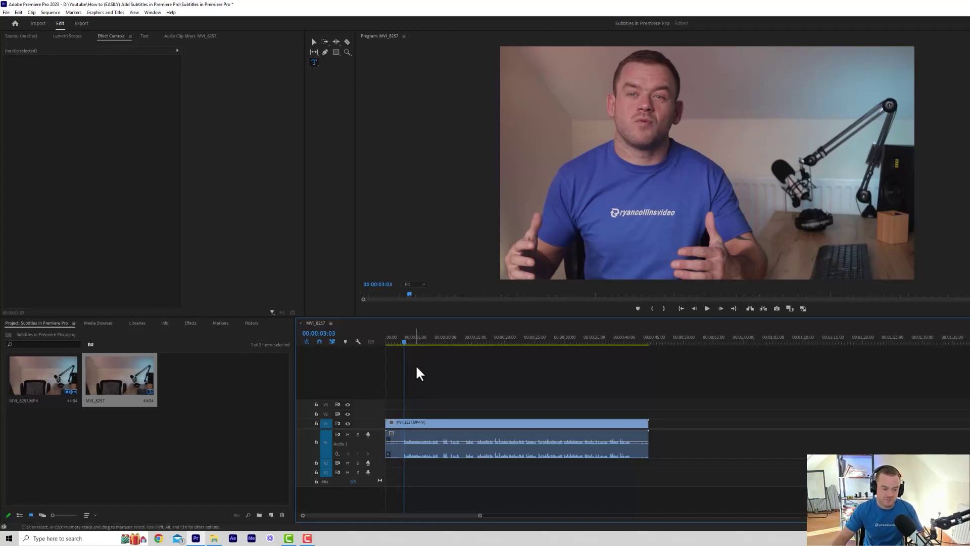
right_click(404, 425)
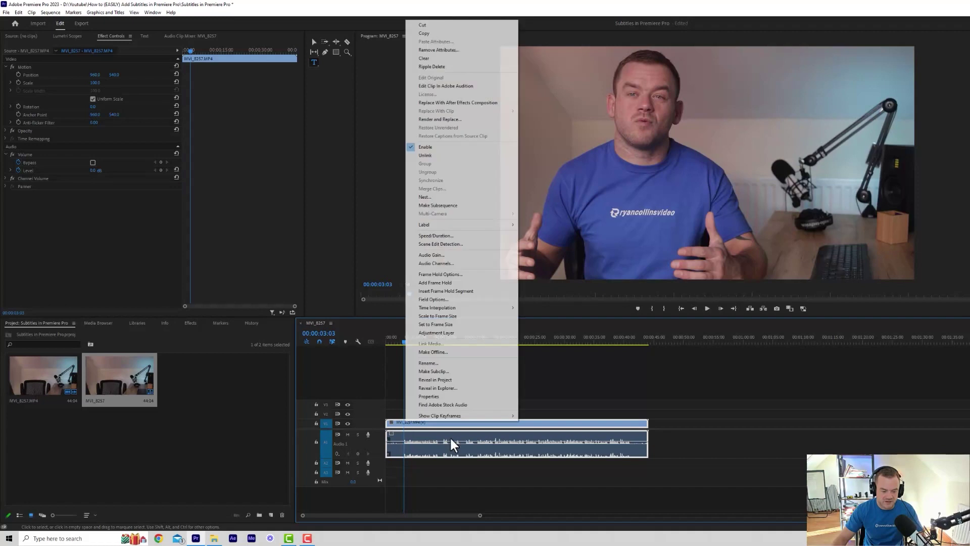
click(403, 395)
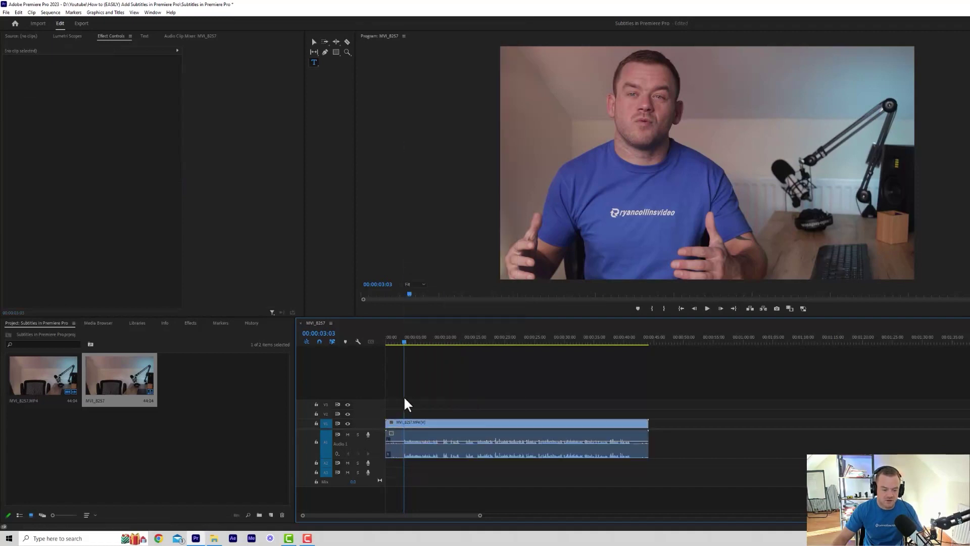
key(space)
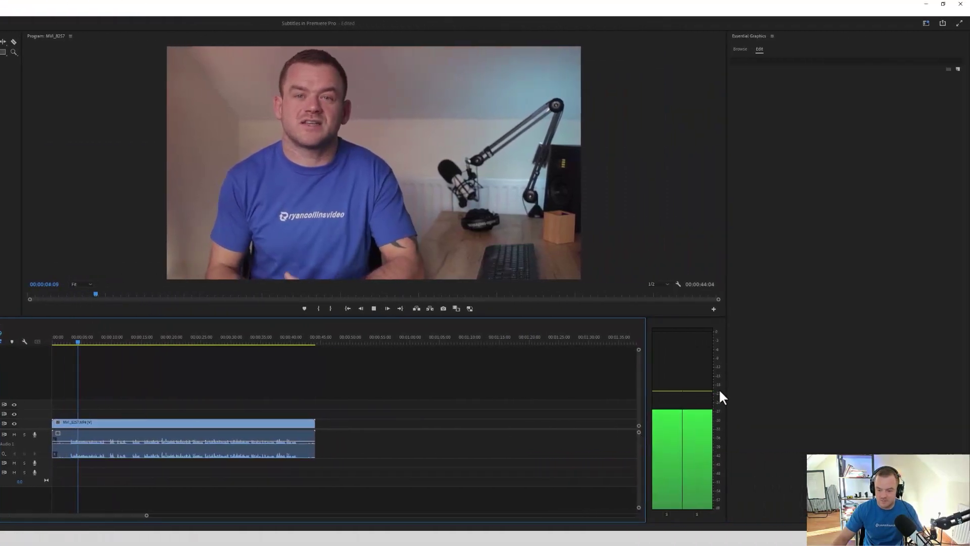
key(space)
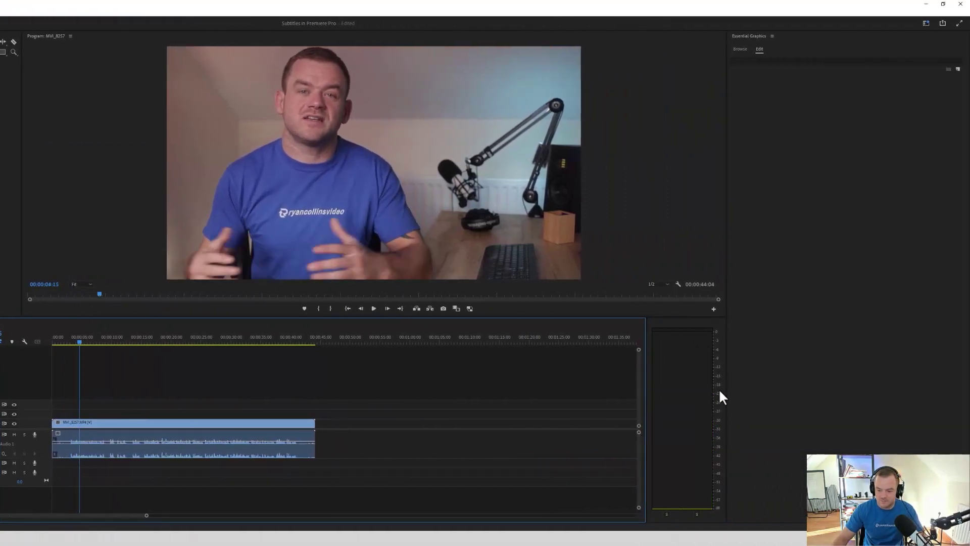
Raise the MVI_8257 clip's audio gain in two passes, playing it back in between to check the level
right_click(124, 420)
click(156, 259)
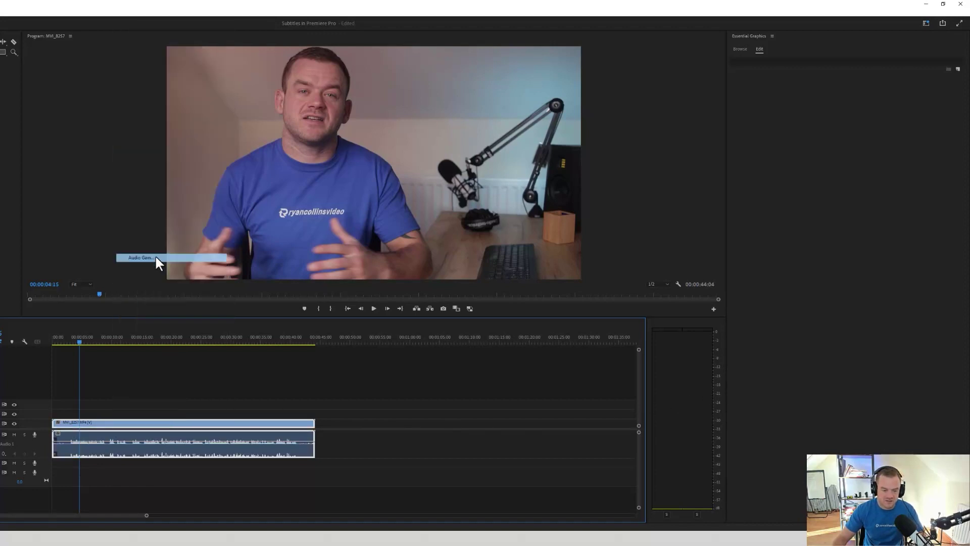
key(Return)
key(space)
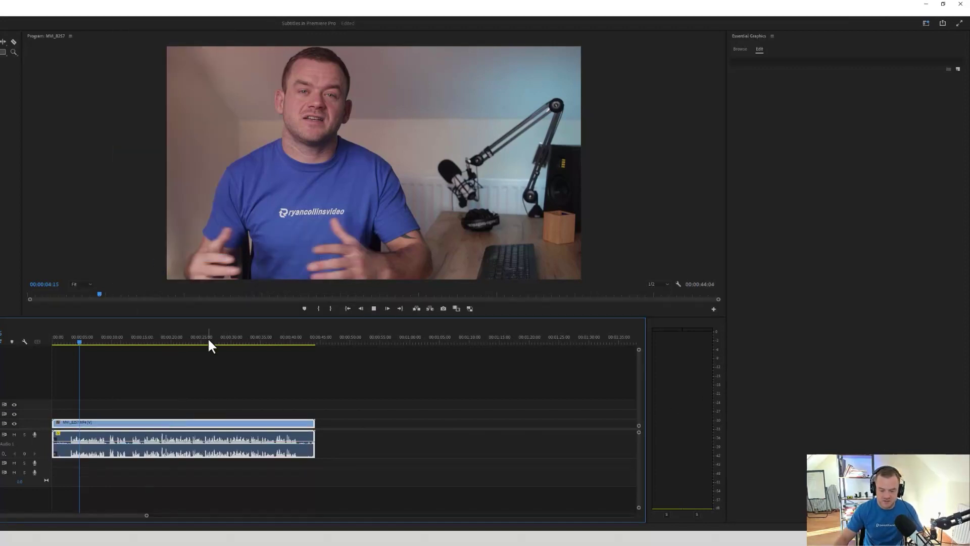
key(space)
right_click(111, 421)
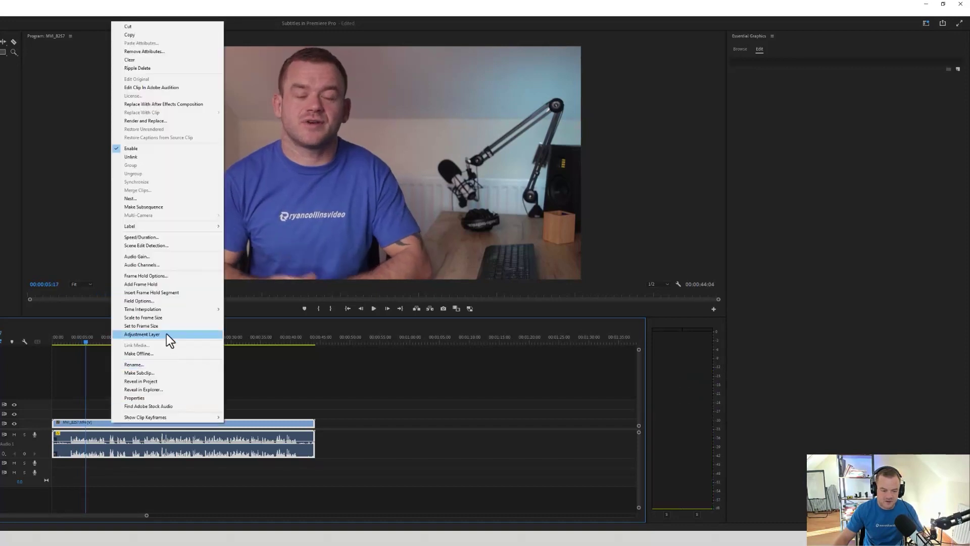
click(161, 259)
key(Return)
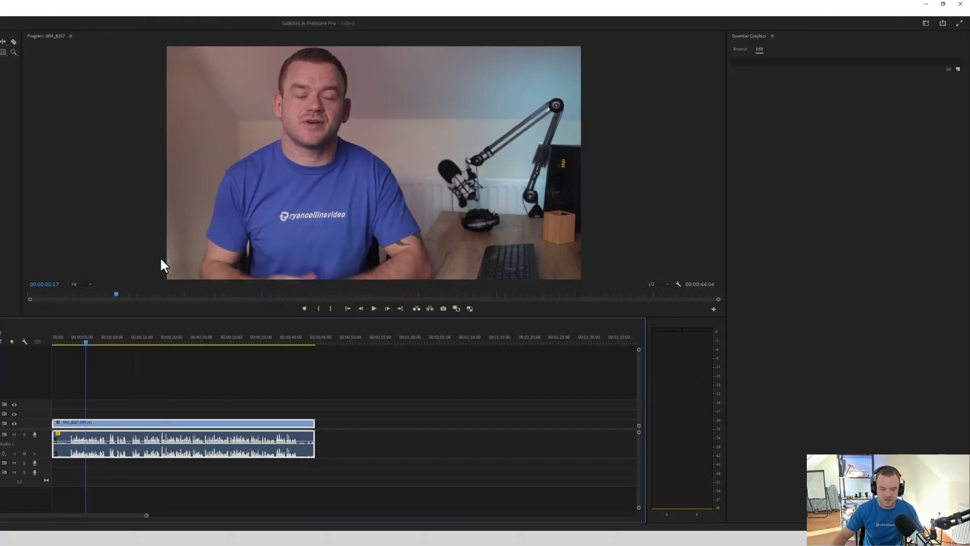
Cut the clip just before the speech starts at about 3 seconds and move the remaining part to the sequence start
click(95, 348)
drag(88, 331, 68, 326)
drag(146, 515, 81, 519)
key(c)
click(175, 422)
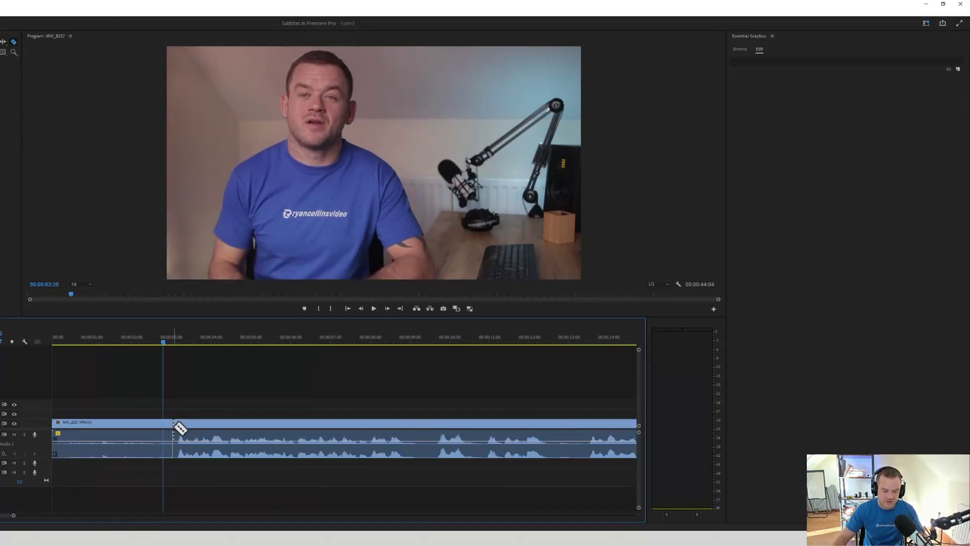
key(v)
click(190, 424)
drag(181, 425, 57, 427)
Cut the clip at about 00:00:06:07, delete everything after the cut, and play the trimmed sequence from the start
key(c)
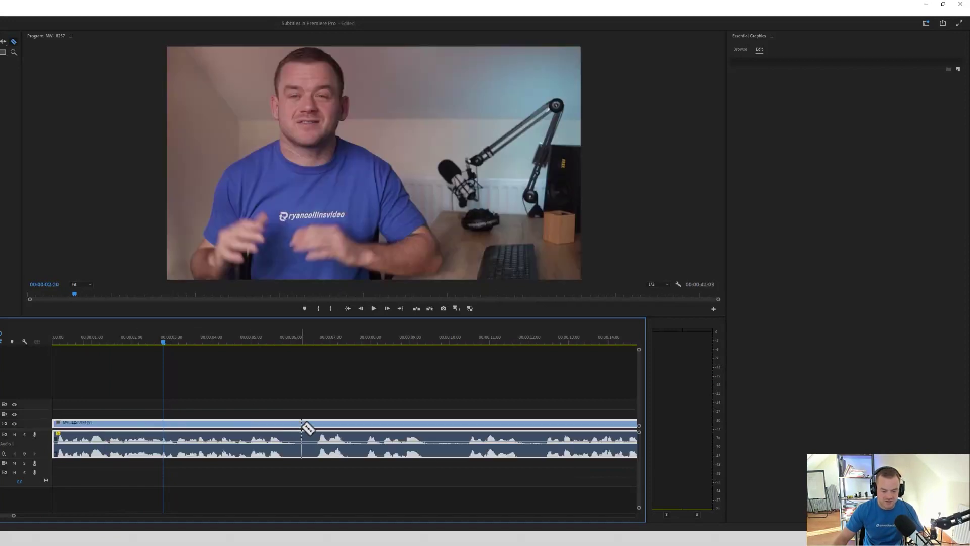
click(301, 426)
key(v)
click(321, 426)
key(Delete)
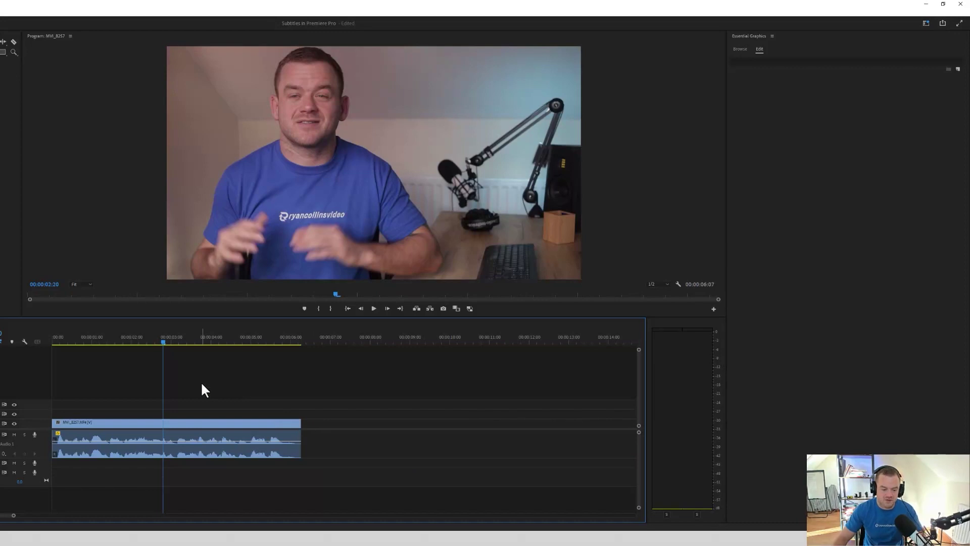
key(Home)
key(space)
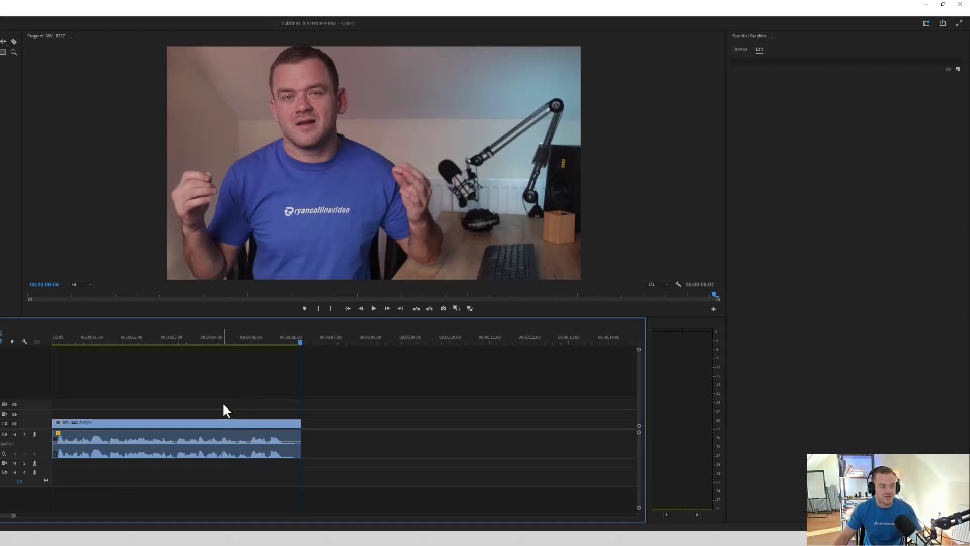
Reset the Captions and Graphics workspace to its saved layout and bring up the sequence's caption creation options
click(120, 427)
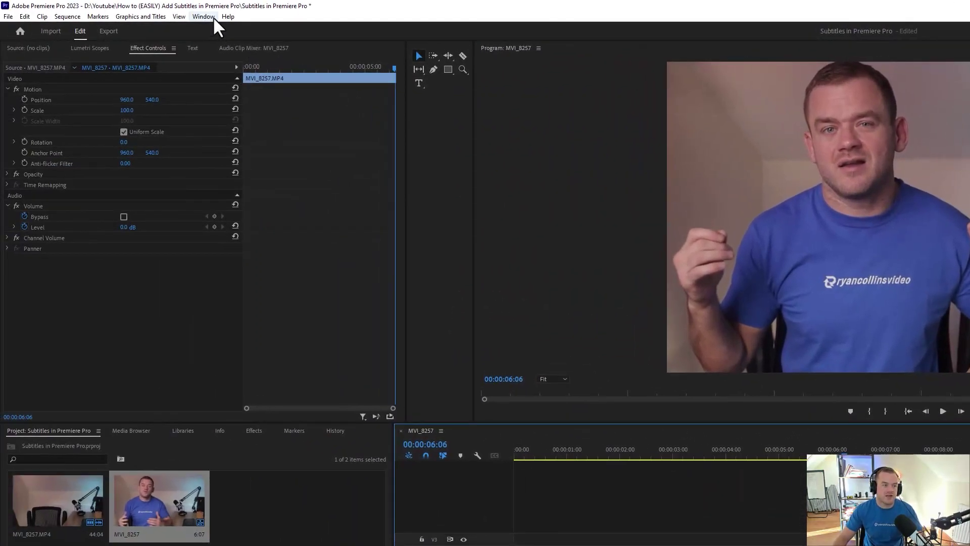
click(203, 16)
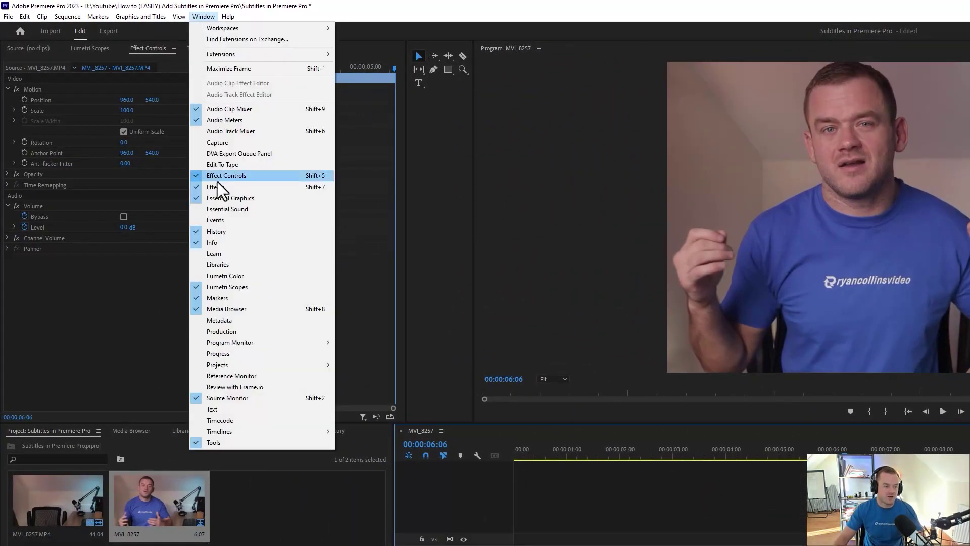
mouse_move(252, 27)
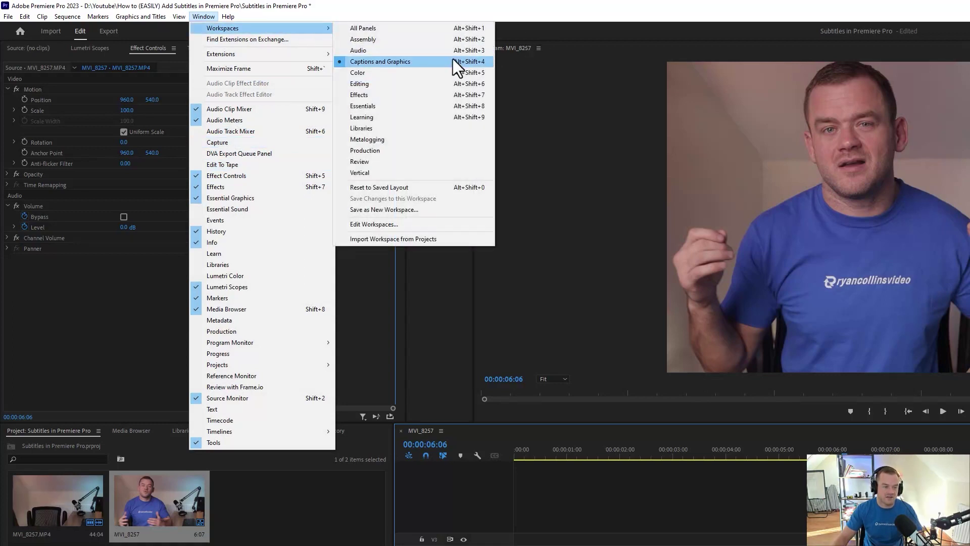
click(442, 190)
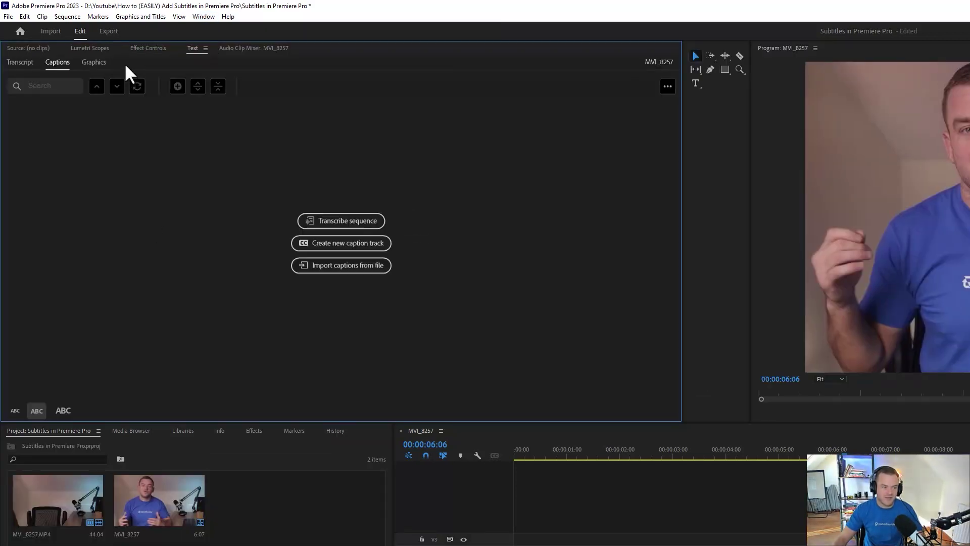
click(165, 49)
click(192, 49)
click(167, 48)
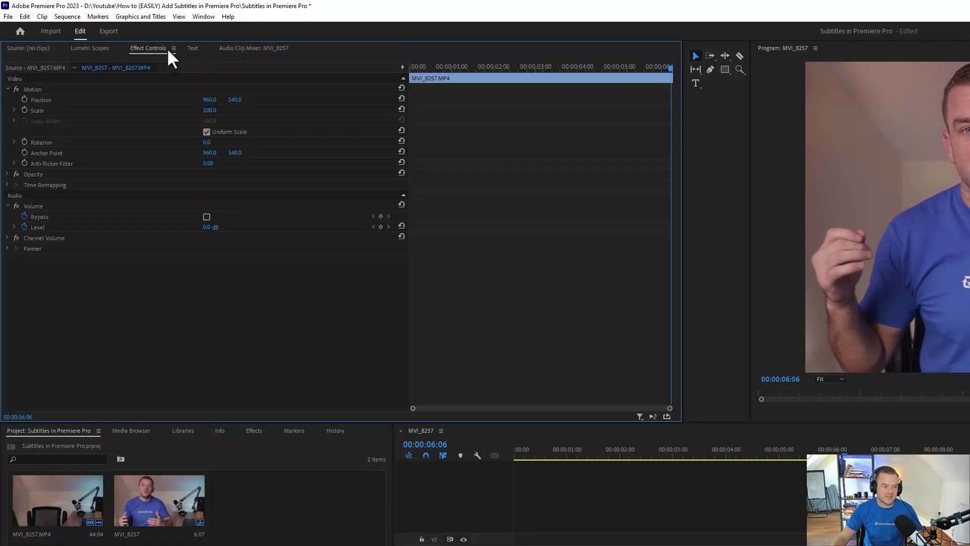
click(197, 48)
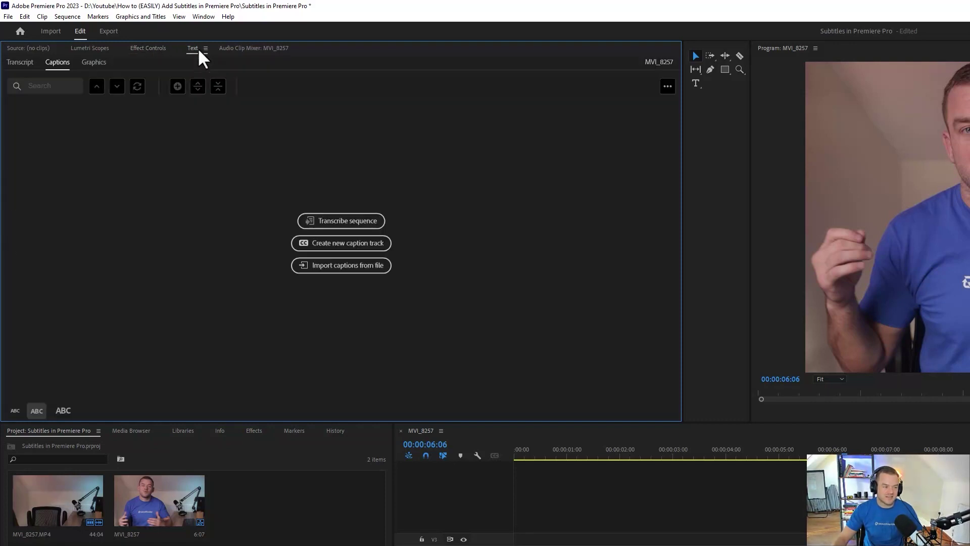
Choose Audio 1 as the transcript's audio track and leave the transcript settings without transcribing
click(338, 231)
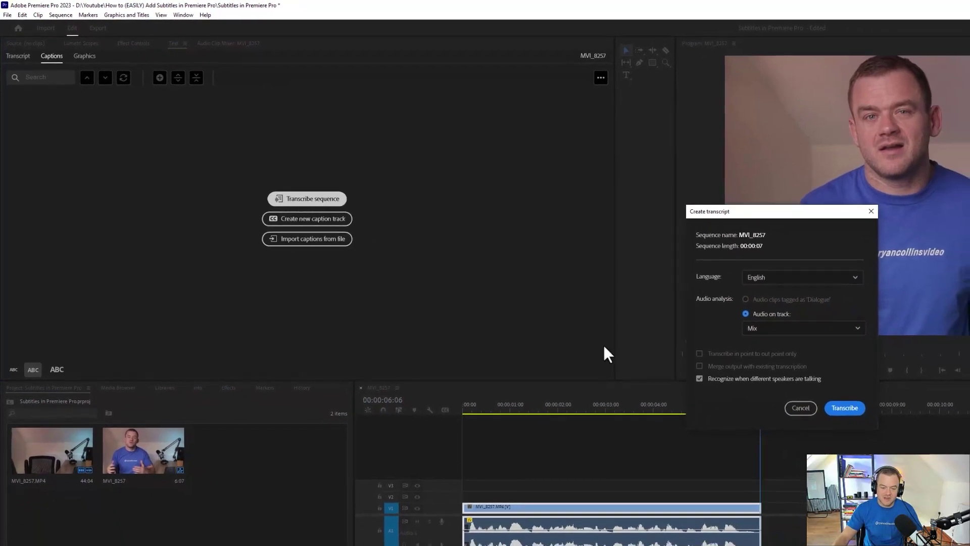
click(827, 333)
click(798, 364)
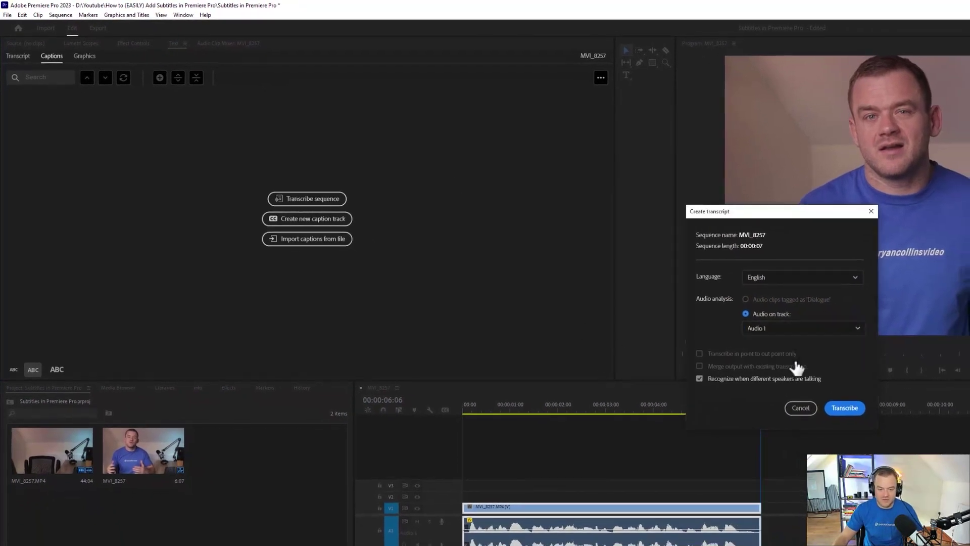
click(800, 408)
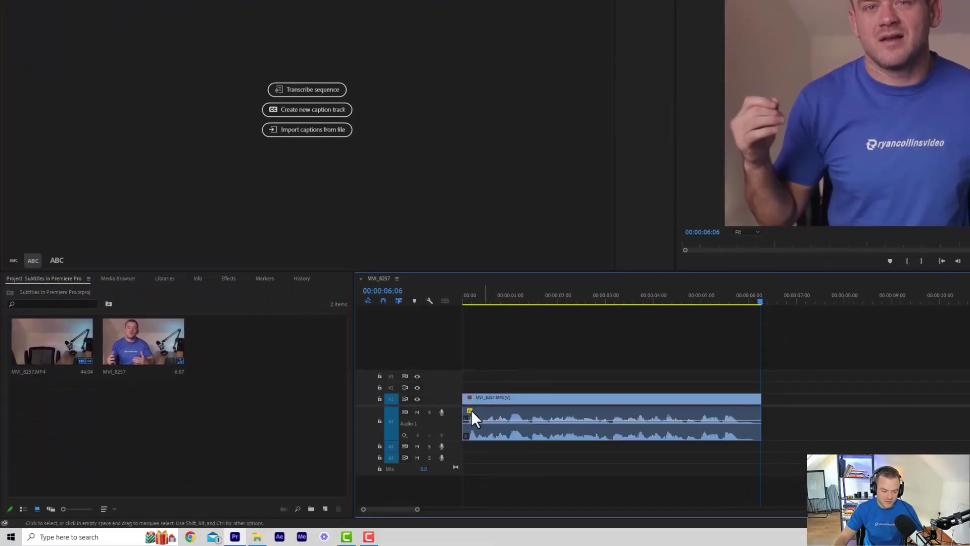
Expand the Audio 2 track's height in the timeline, keeping Audio 1 expanded
double_click(448, 427)
double_click(451, 413)
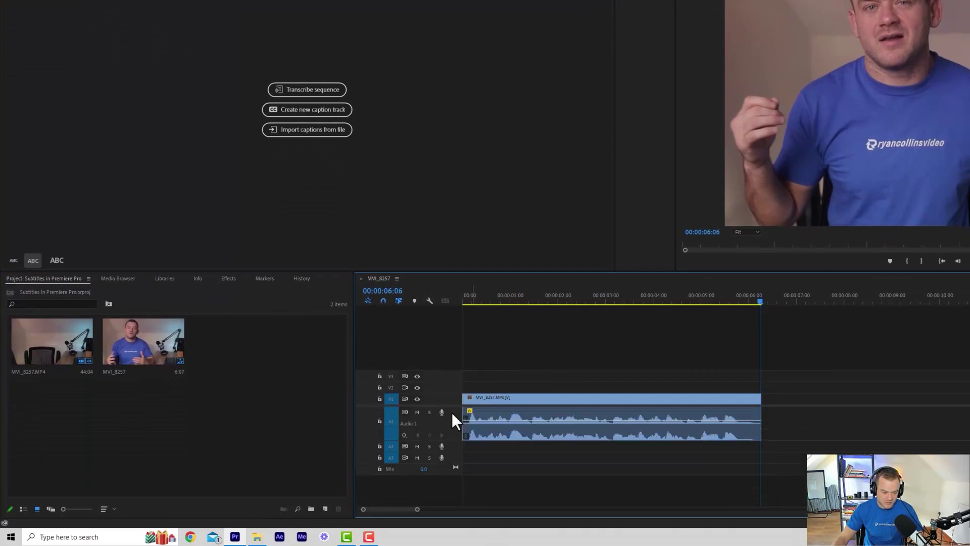
double_click(453, 444)
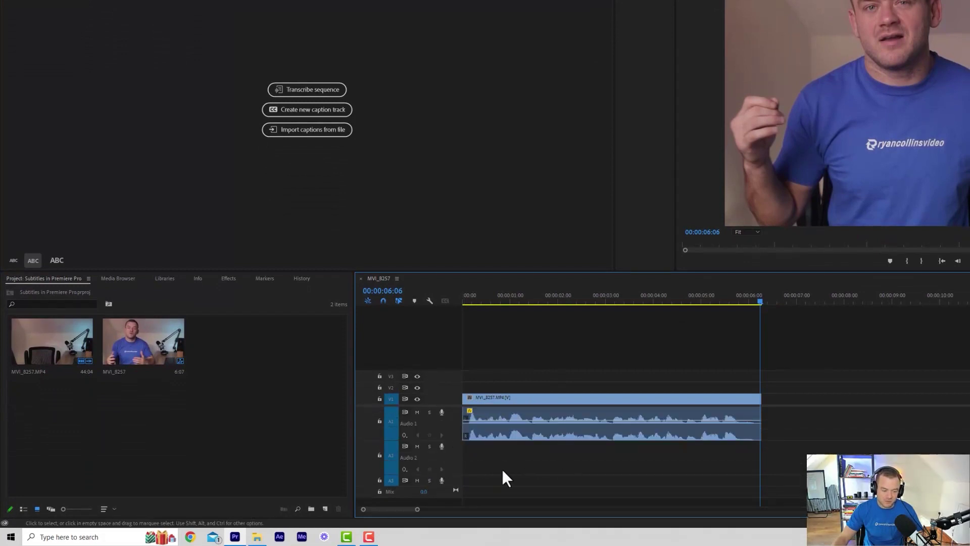
Transcribe the sequence in English from the Audio 1 track, with recognition of different speakers enabled
click(577, 399)
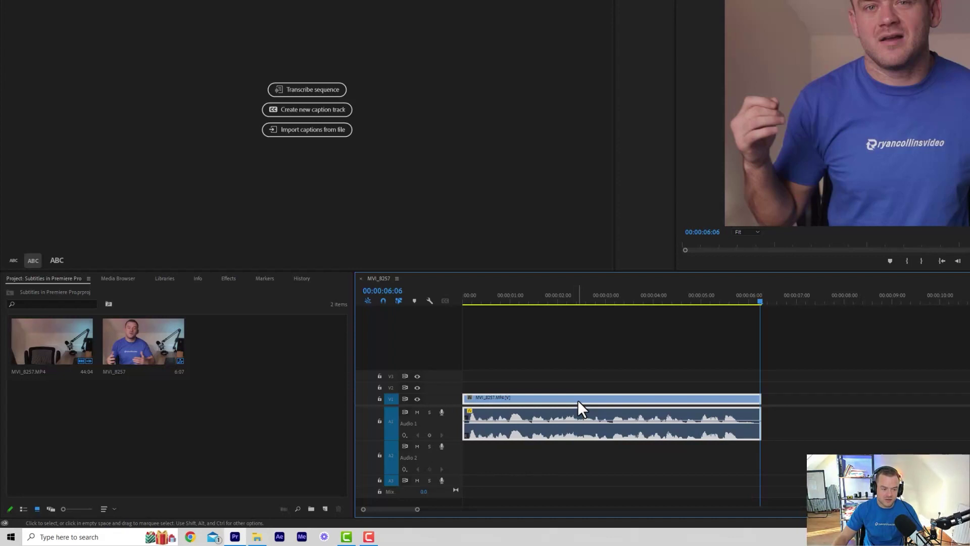
click(303, 91)
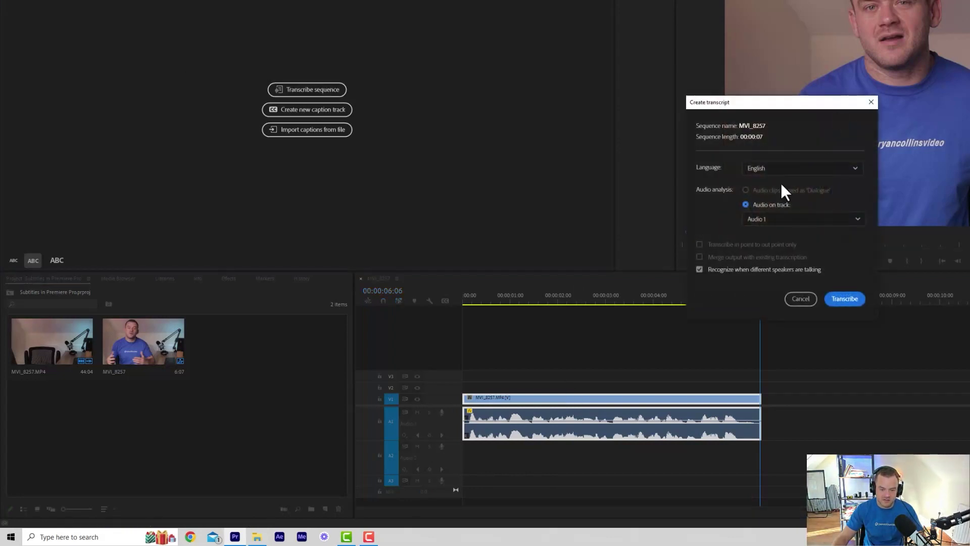
click(784, 219)
click(781, 218)
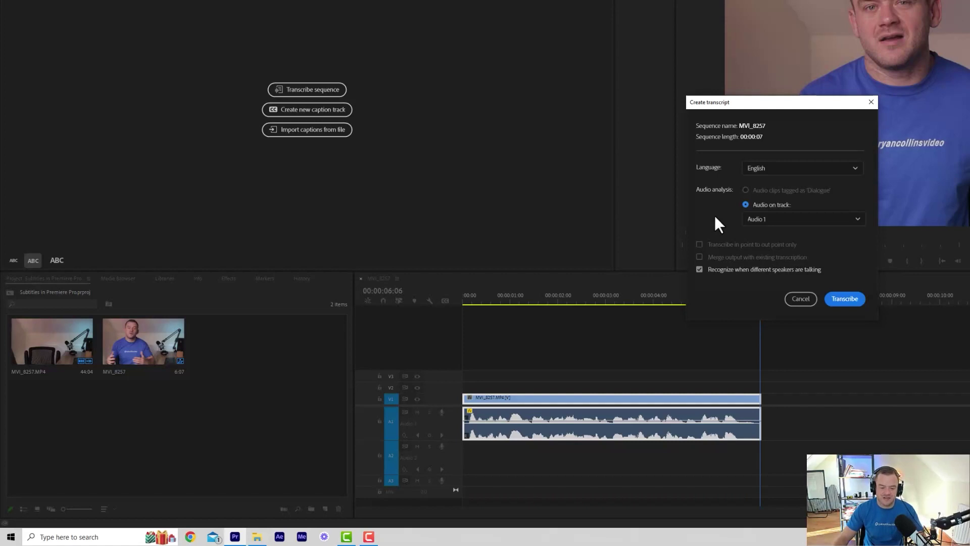
click(844, 299)
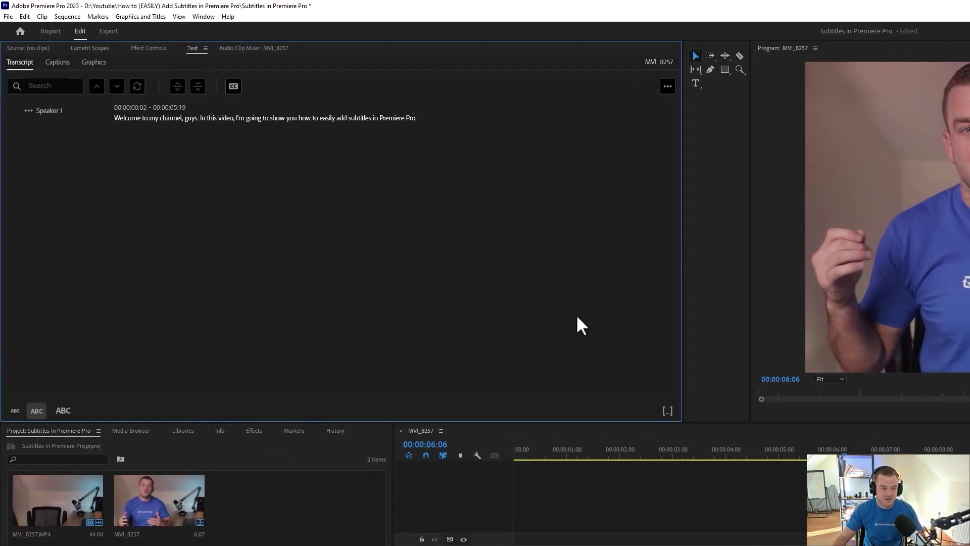
With the playhead at 00:00:05:09, create captions from the transcript using Subtitle default, 42 characters maximum, 3 seconds minimum and double lines
click(798, 452)
click(363, 217)
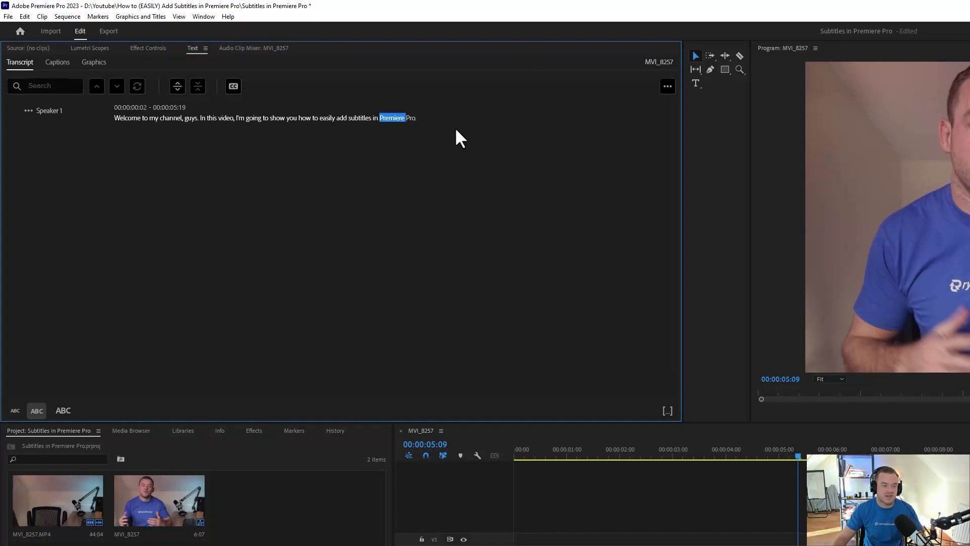
click(235, 87)
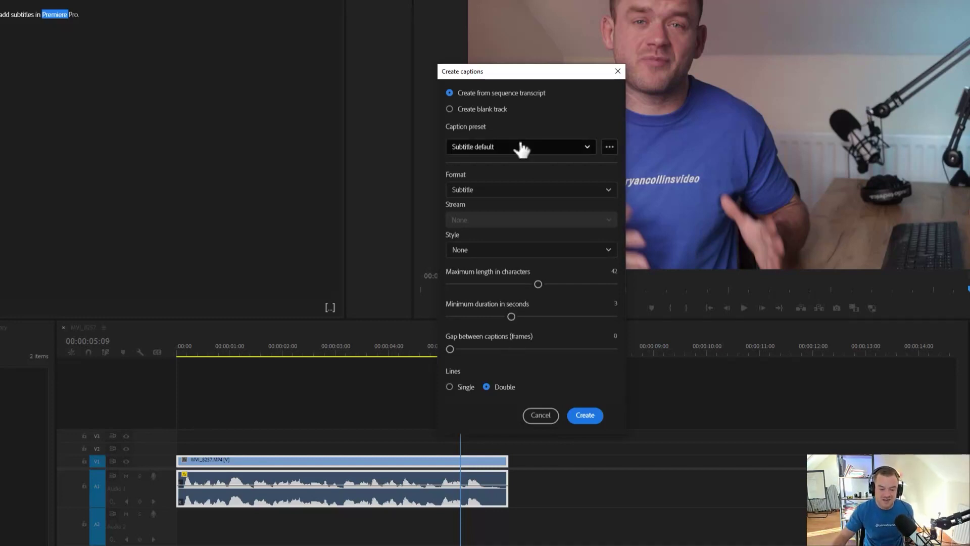
click(598, 420)
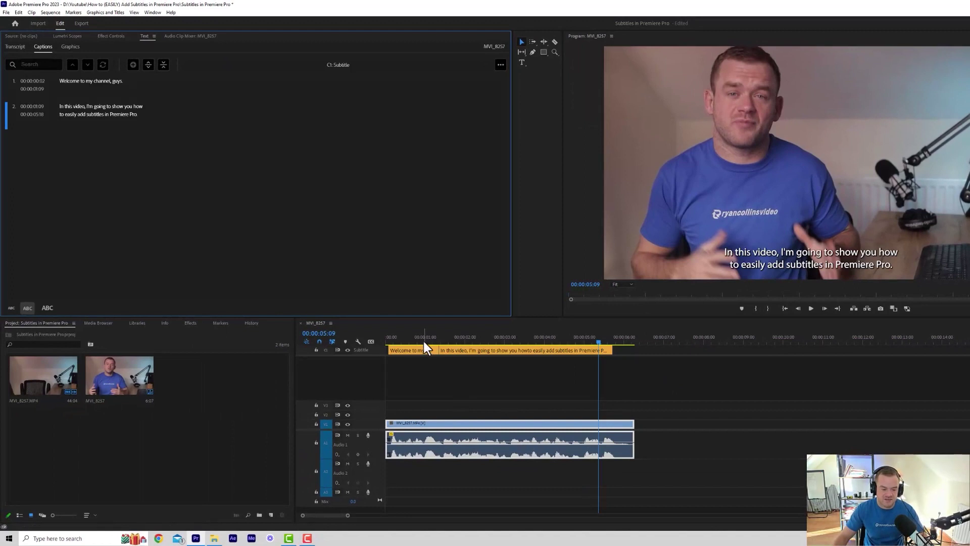
Play the captioned sequence from the start to about 5 seconds to check the subtitles
drag(423, 341, 271, 337)
key(space)
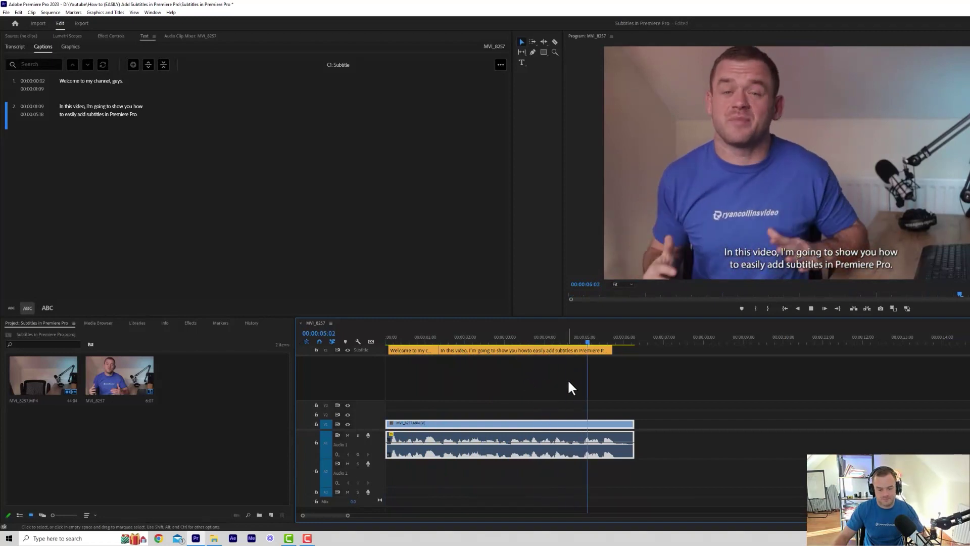
click(589, 339)
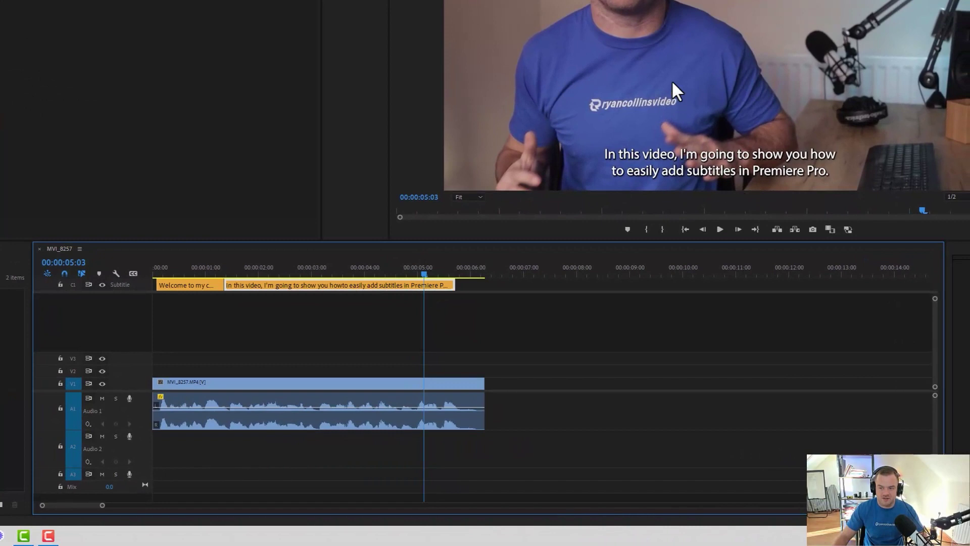
Retype the word "add" in the second subtitle directly on the video frame
drag(522, 304, 132, 272)
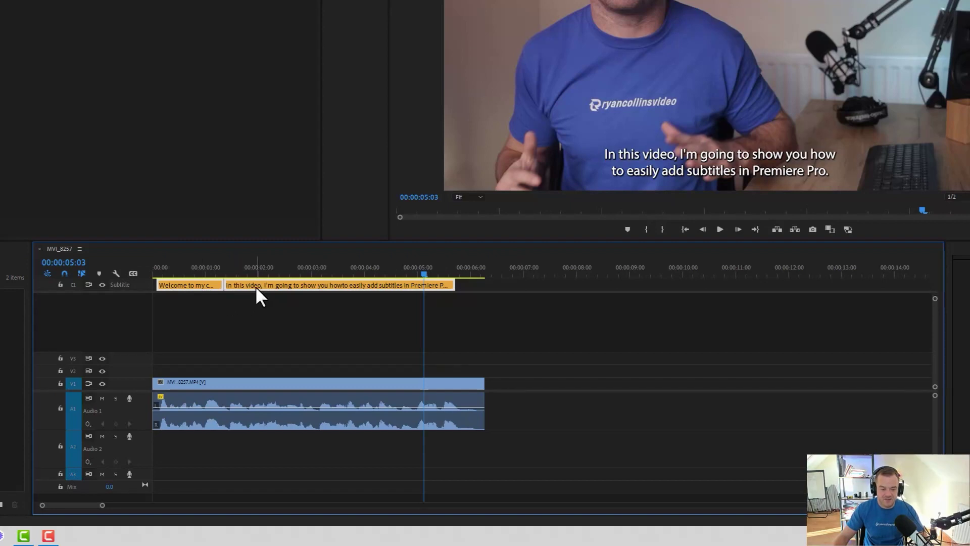
click(363, 286)
double_click(703, 171)
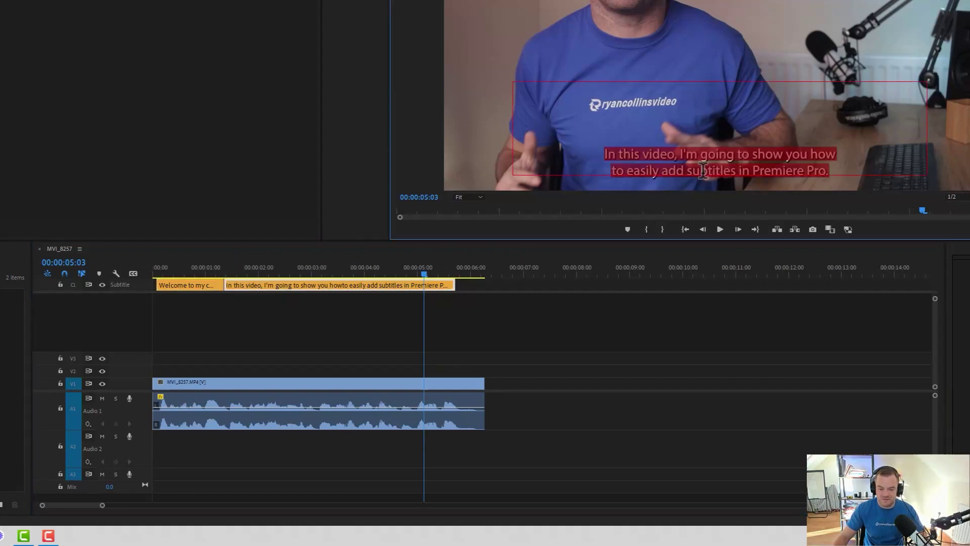
click(686, 170)
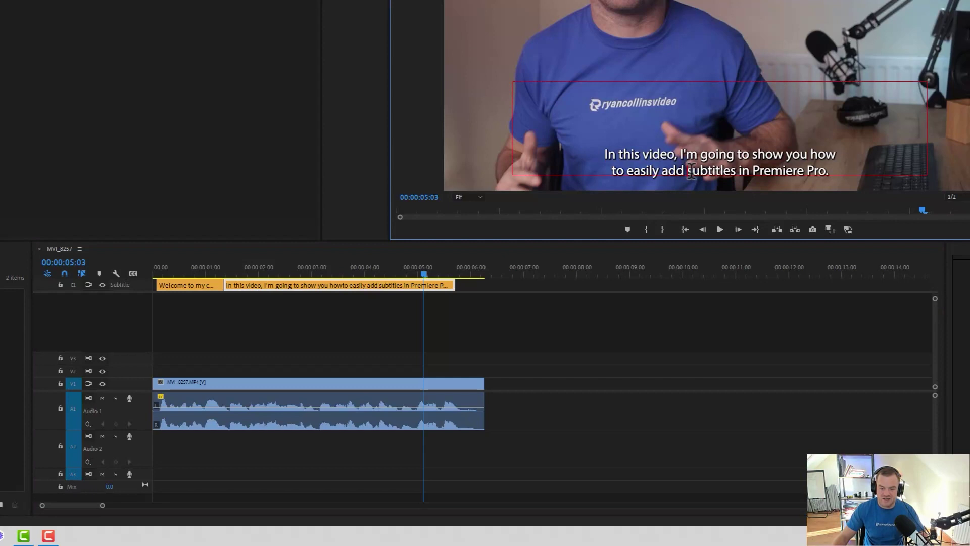
key(BackSpace)
key(BackSpace)
key(BackSpace)
key(BackSpace)
text(add)
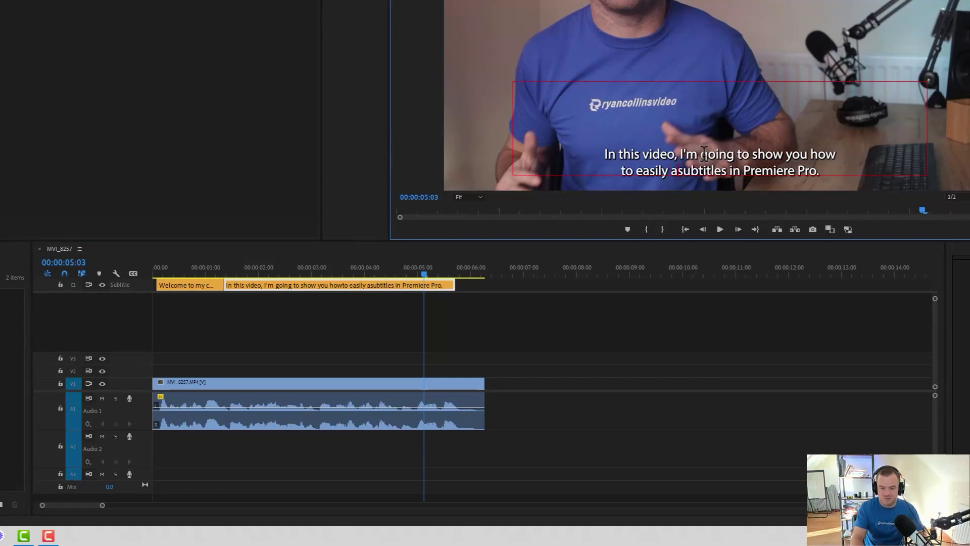
click(440, 286)
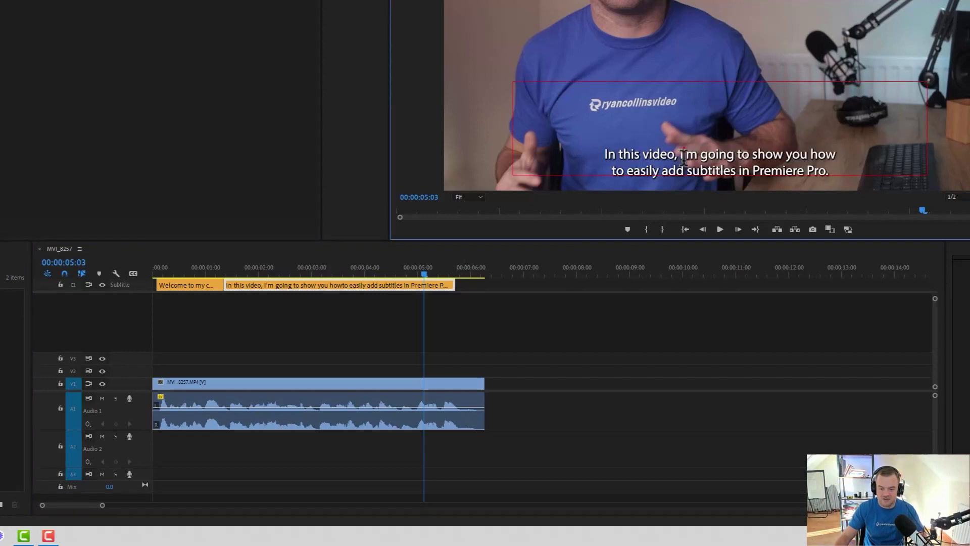
Select both subtitle captions in the timeline so their text style can be edited together
drag(523, 309, 187, 266)
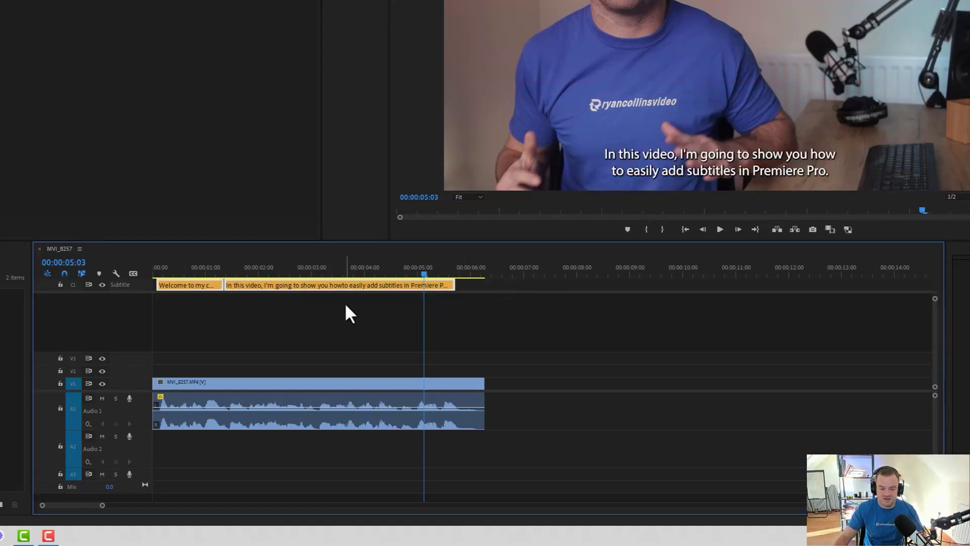
click(416, 296)
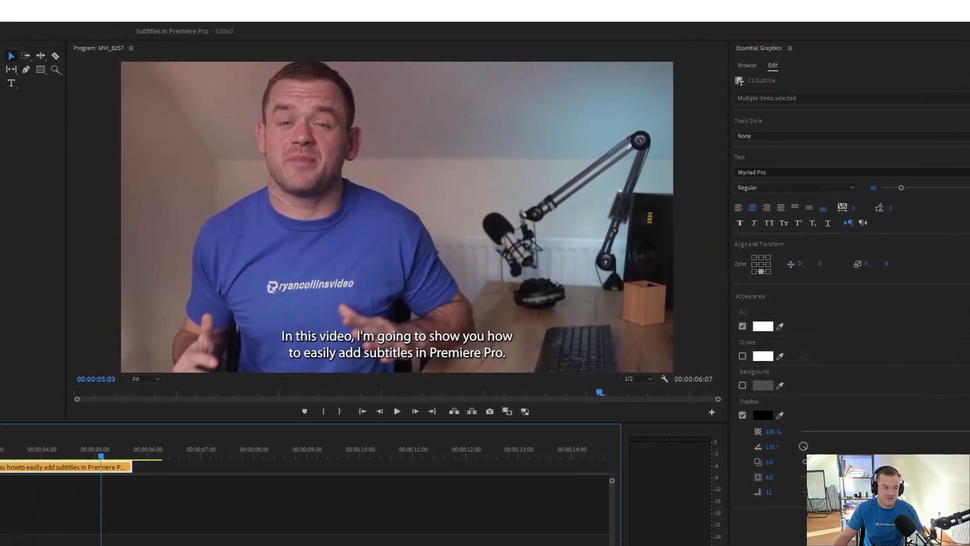
click(65, 17)
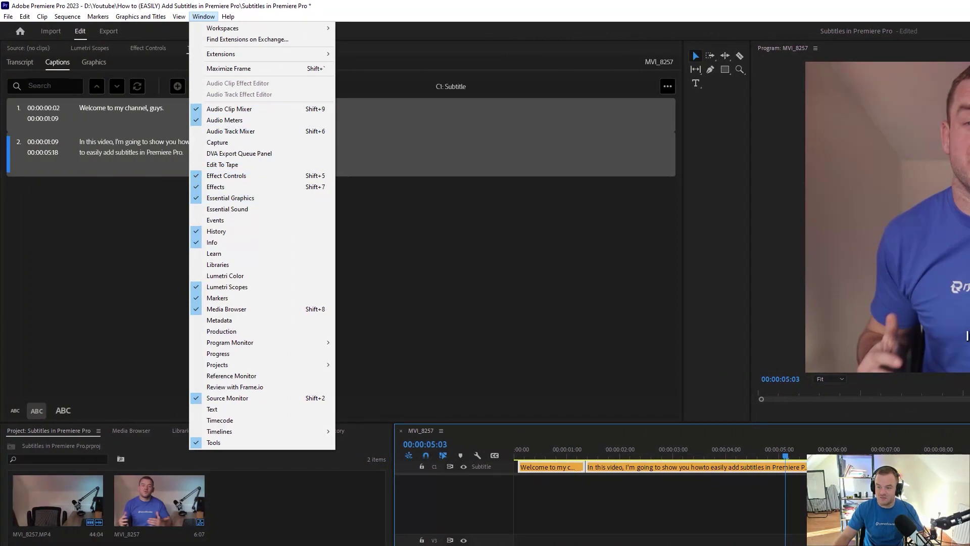
Try Montserrat Black with all caps on both subtitles, and undo both changes
click(700, 172)
click(700, 173)
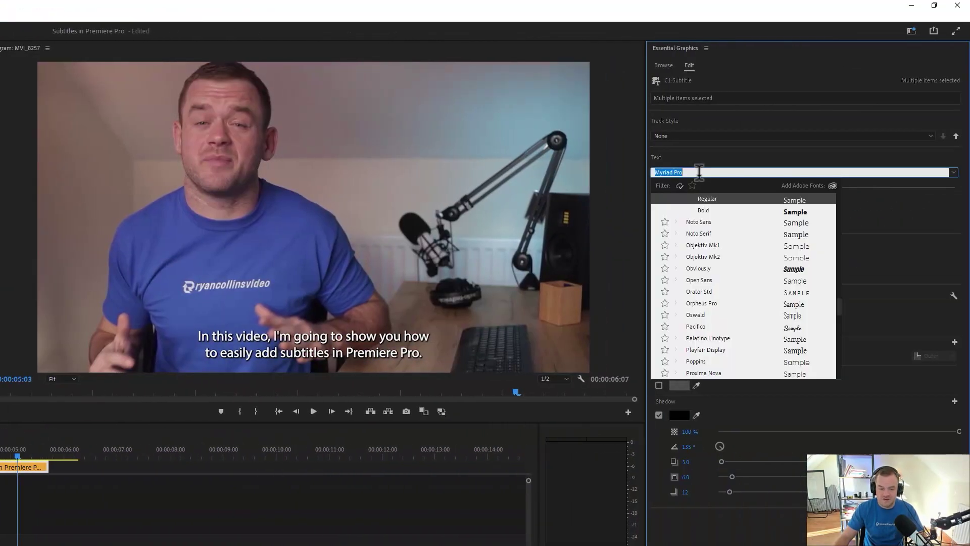
text(mont)
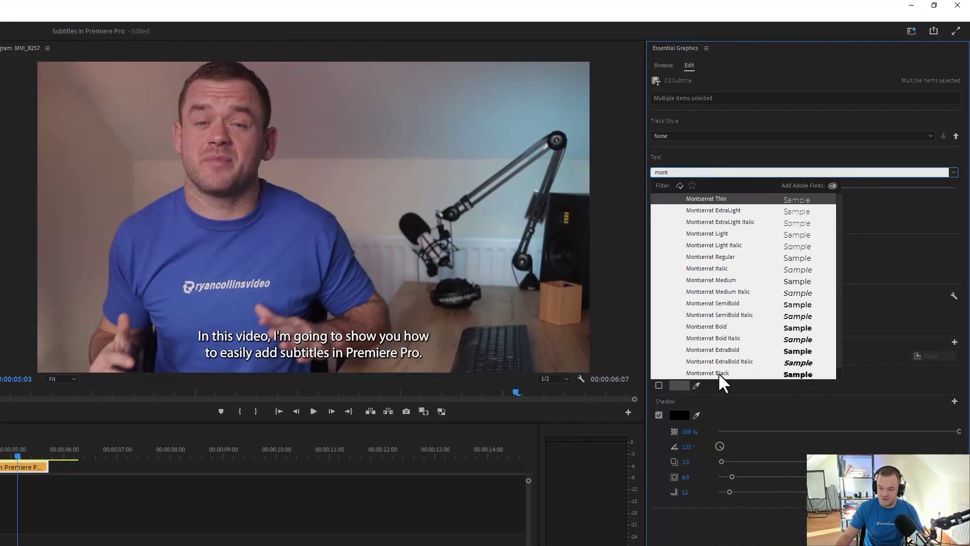
click(718, 373)
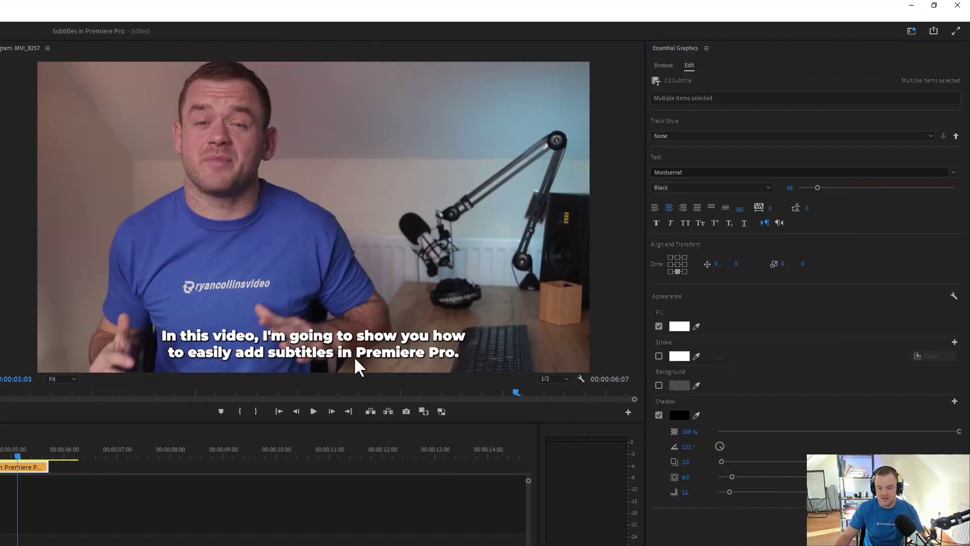
click(684, 223)
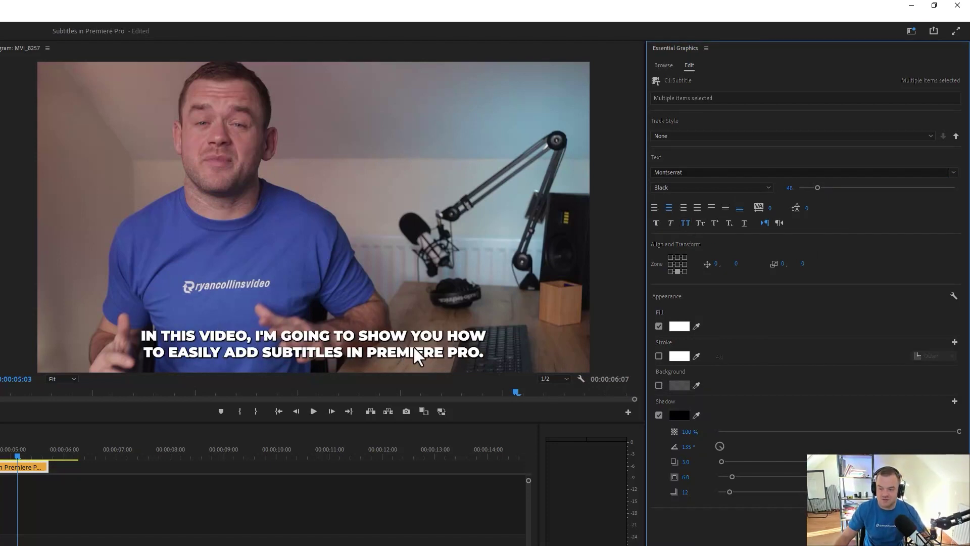
key(ctrl+z)
key(ctrl+z)
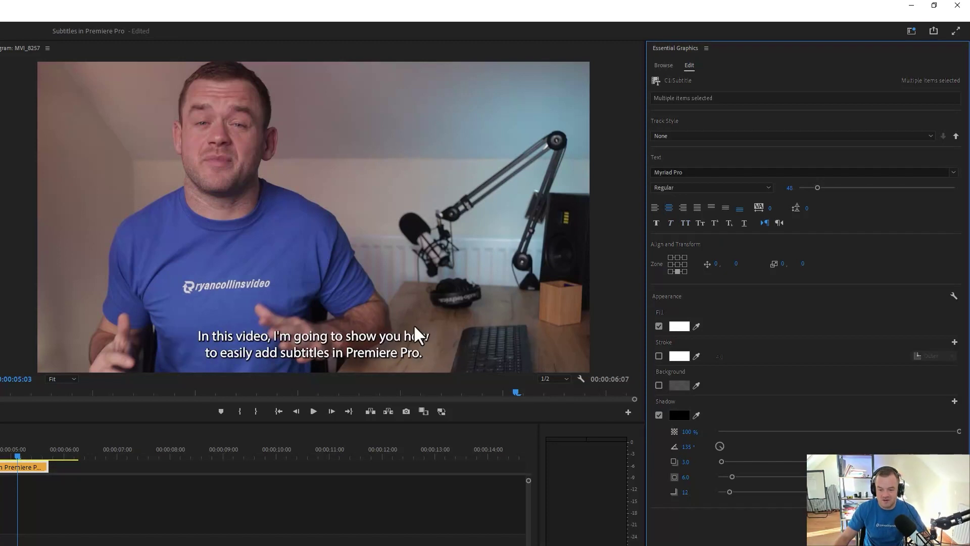
Set both subtitles to Arial Regular at size 38, and check the result at 00:00:04:22
click(680, 172)
text(arial)
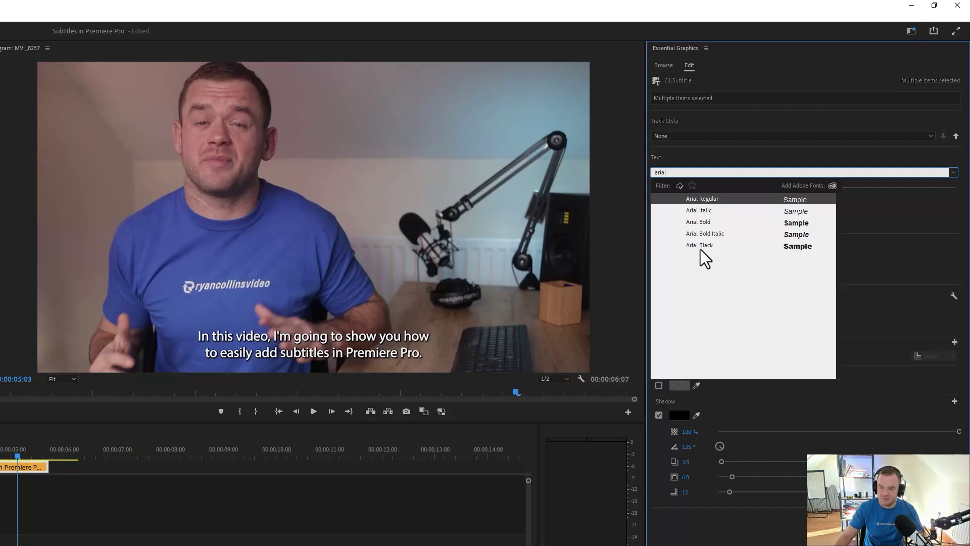
key(Return)
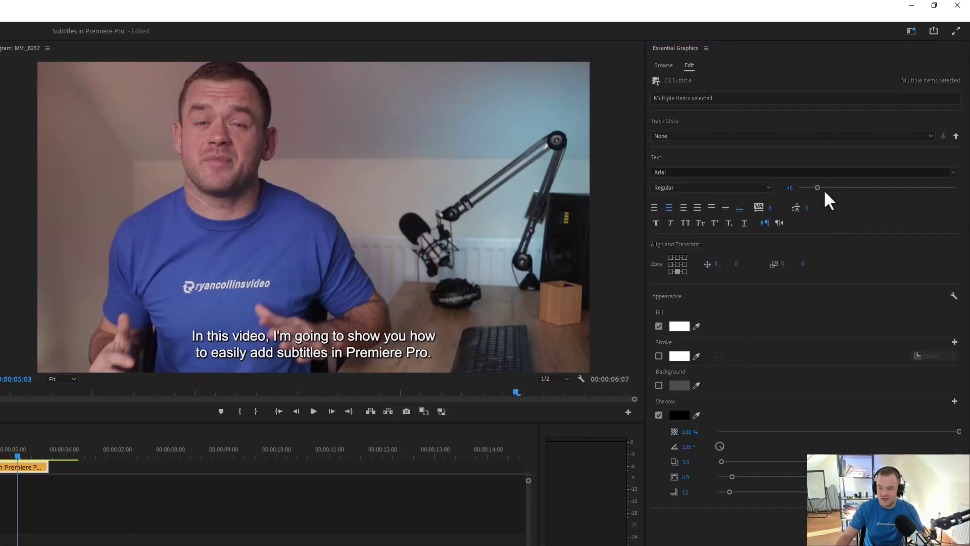
mouse_move(817, 188)
mouse_down()
mouse_move(849, 181)
mouse_move(812, 188)
mouse_up()
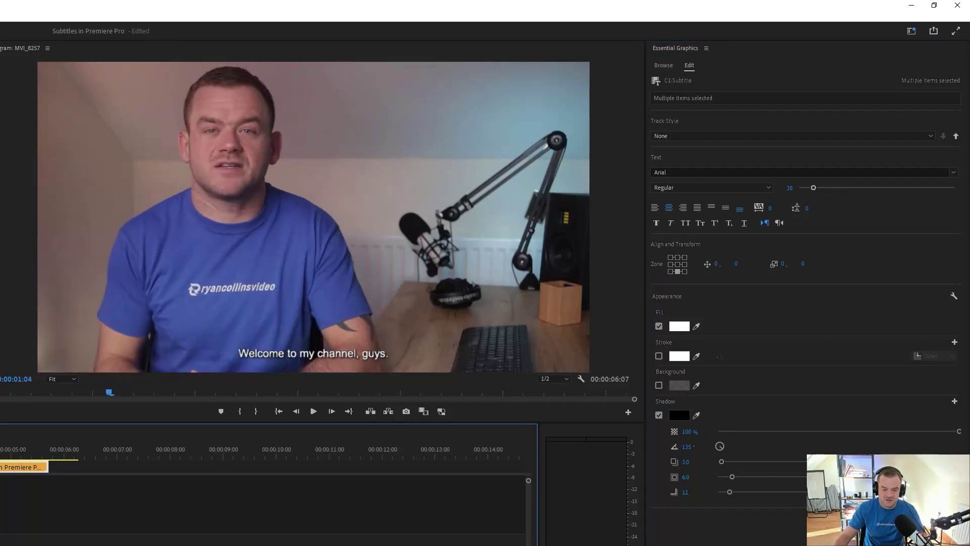
key(ctrl+shift+a)
click(4, 453)
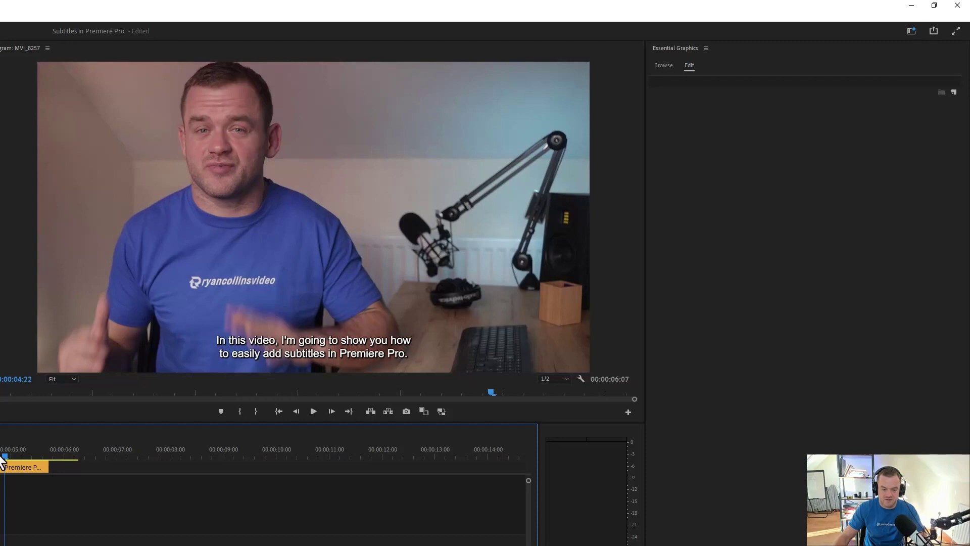
Try left alignment on both subtitles and restore centre alignment
key(ctrl+a)
click(652, 207)
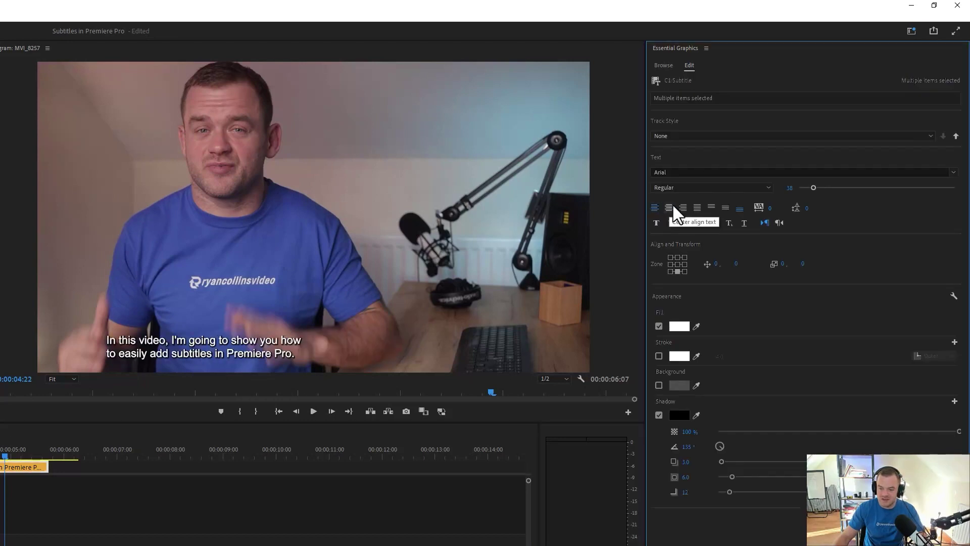
click(669, 206)
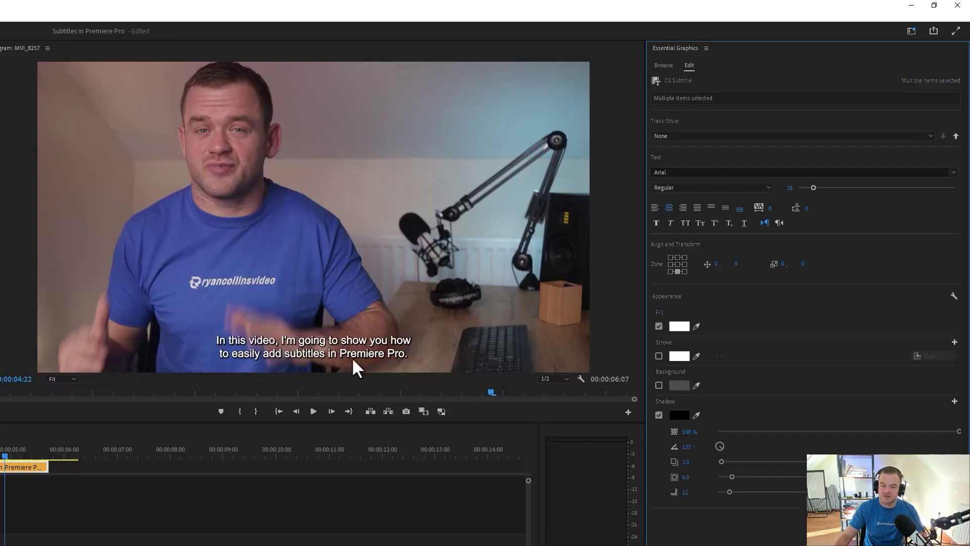
Enable a black (000000) background behind both subtitles and switch off their shadow
click(658, 385)
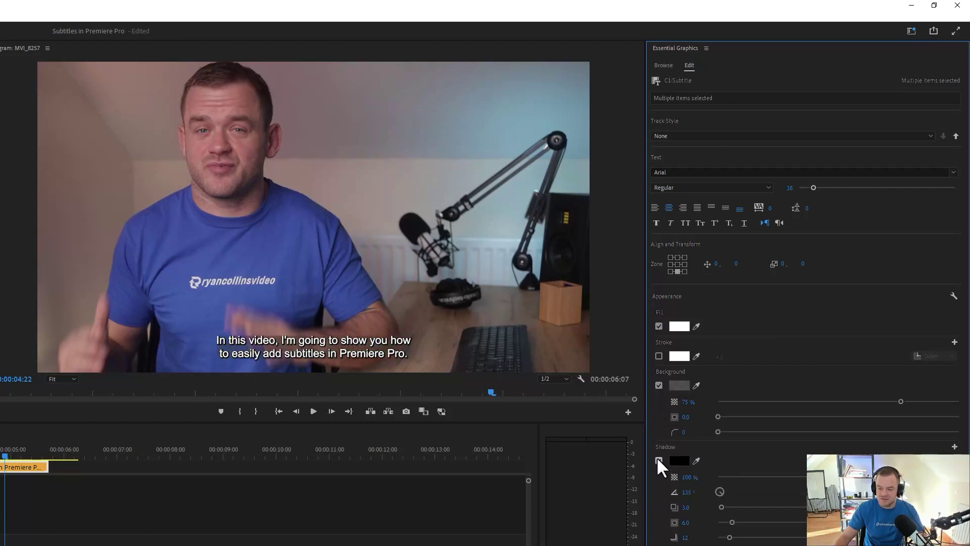
click(659, 460)
click(679, 385)
click(2, 294)
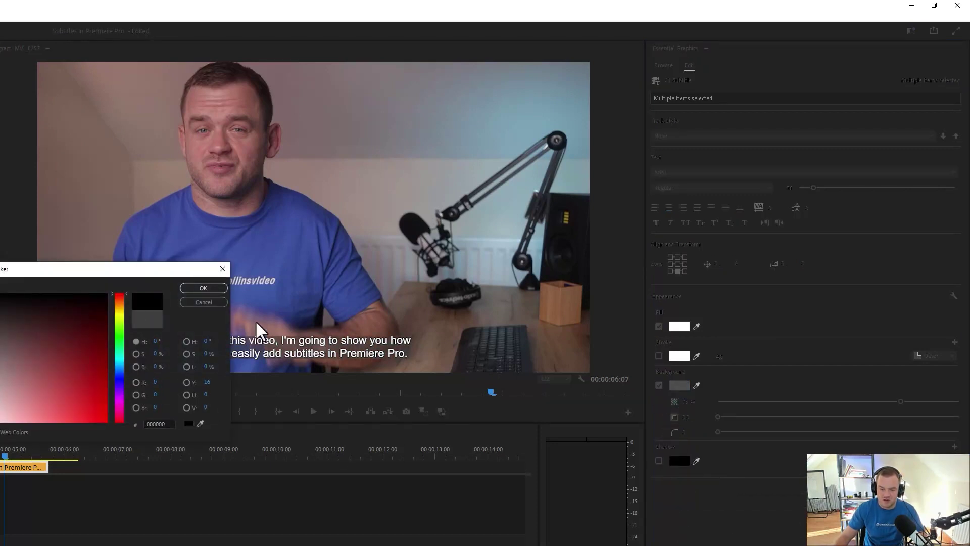
click(212, 291)
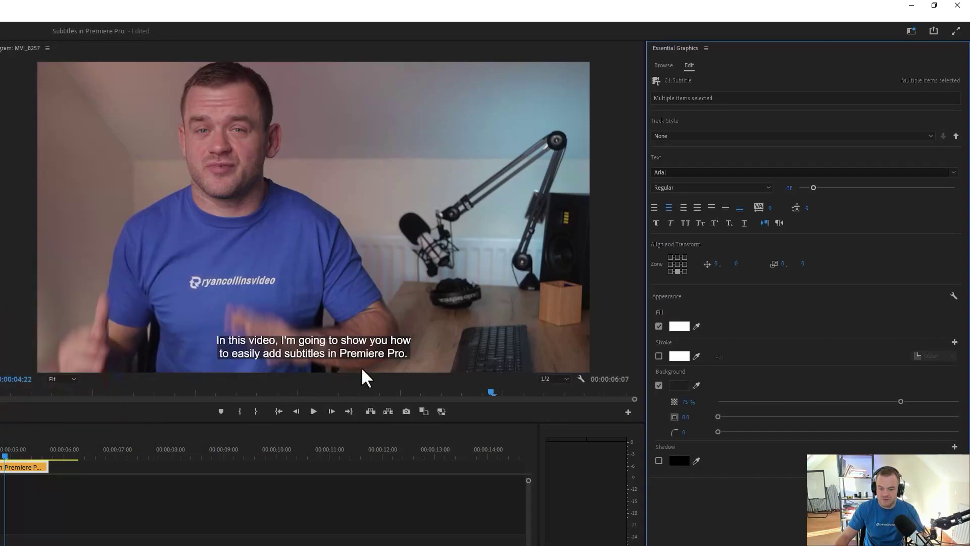
Try a background opacity of 58% on the subtitles and turn the background off
drag(898, 402, 732, 404)
drag(831, 410, 858, 409)
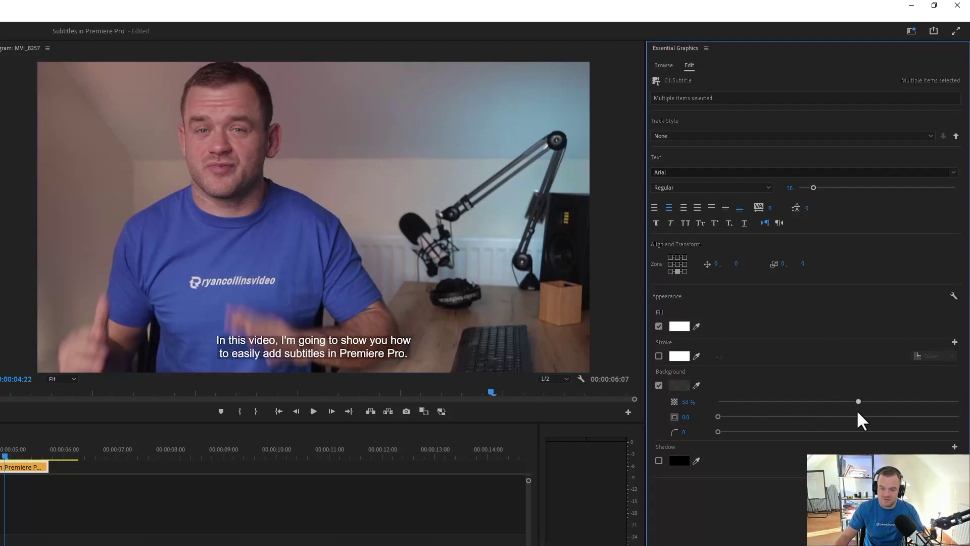
click(659, 385)
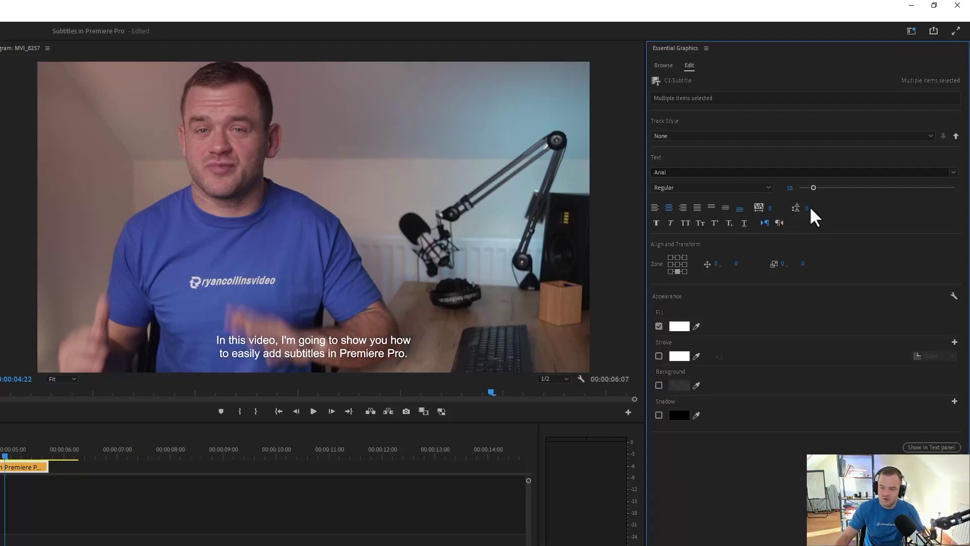
Set both subtitles' tracking to 17 and leading to -7, trying all caps and switching it off again
drag(808, 208, 773, 207)
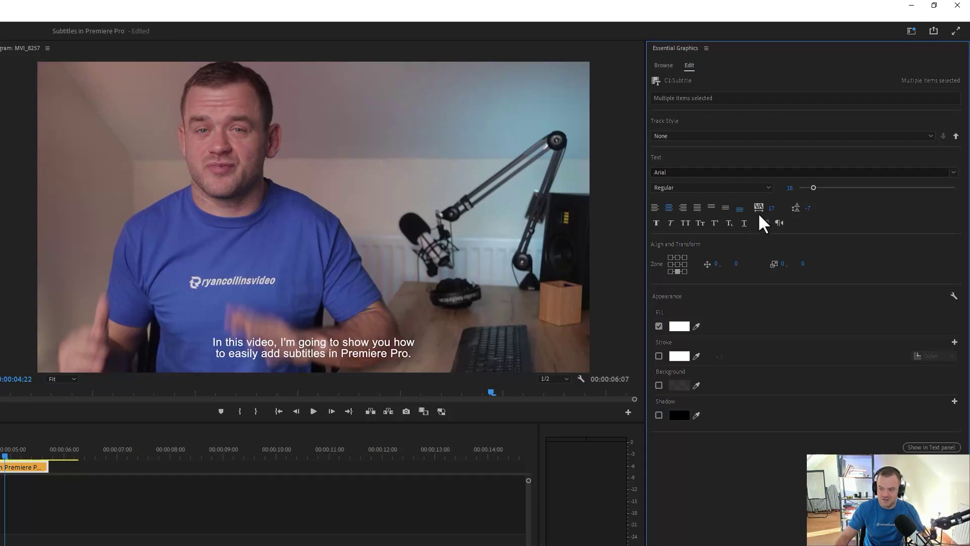
click(683, 225)
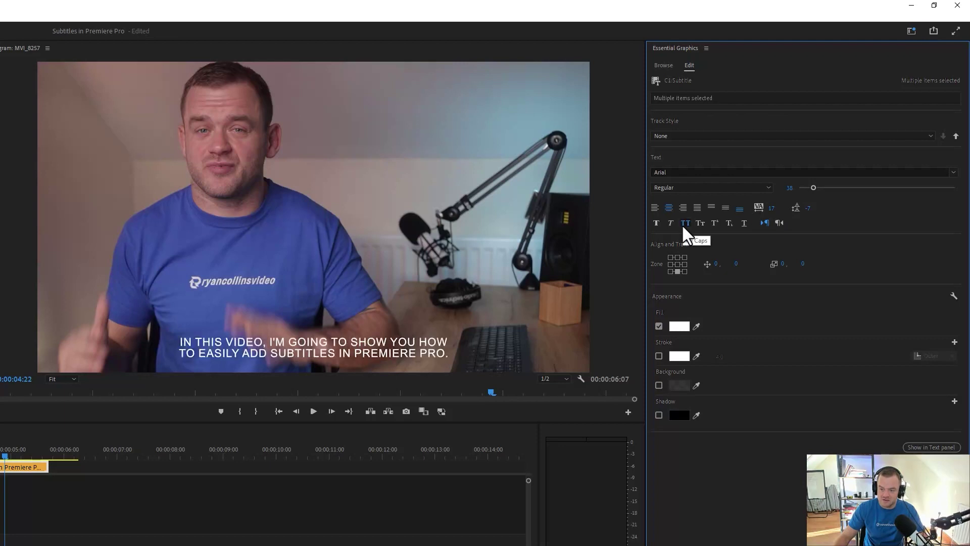
click(683, 225)
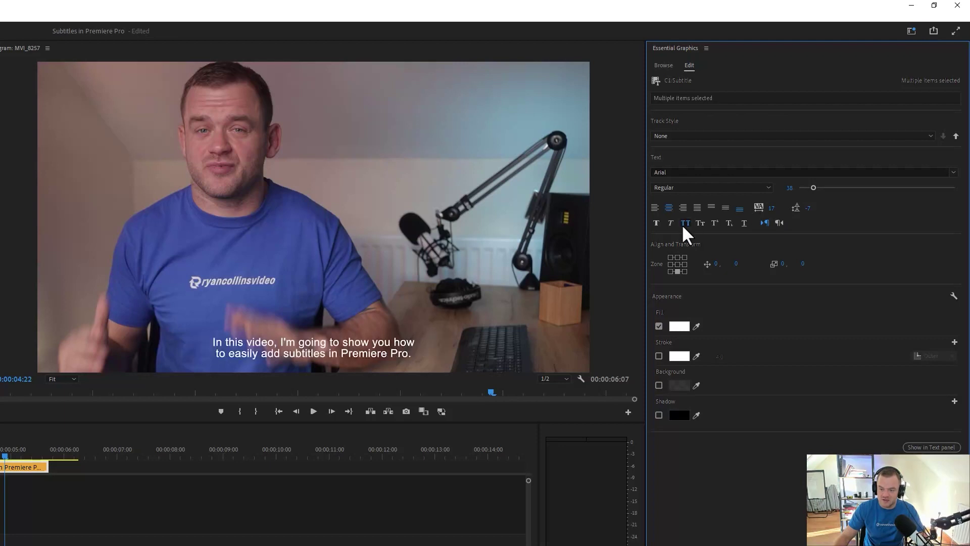
Position both subtitles in the middle-centre zone of the frame, and return the second subtitle to the bottom-centre zone
click(677, 264)
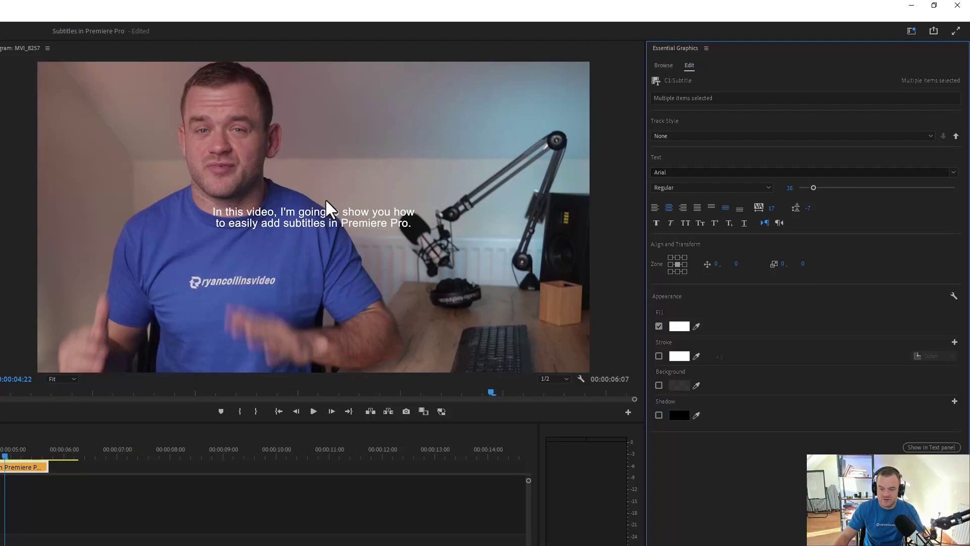
click(338, 215)
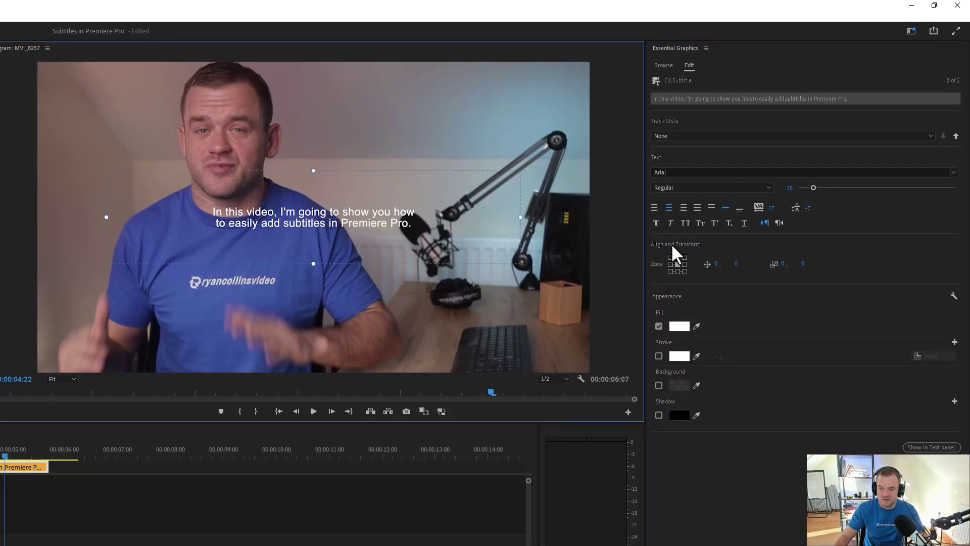
click(677, 271)
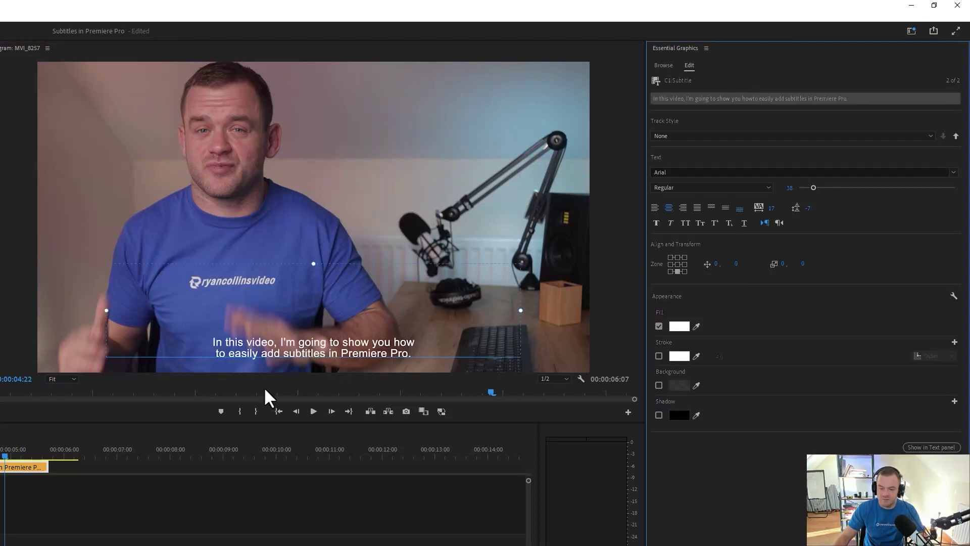
Add a third line reading "the line goes here" to the end of the second subtitle
double_click(322, 352)
click(417, 350)
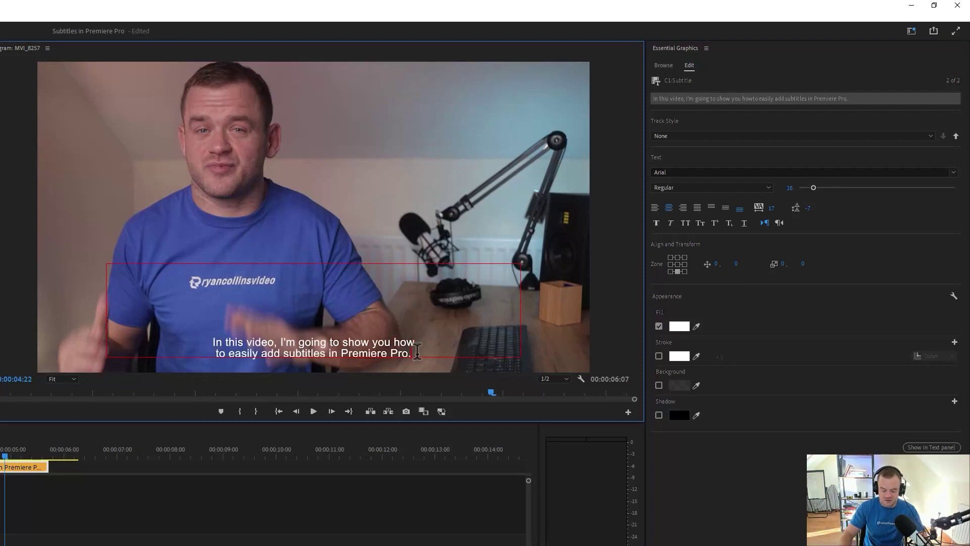
key(Return)
text(the line goes her)
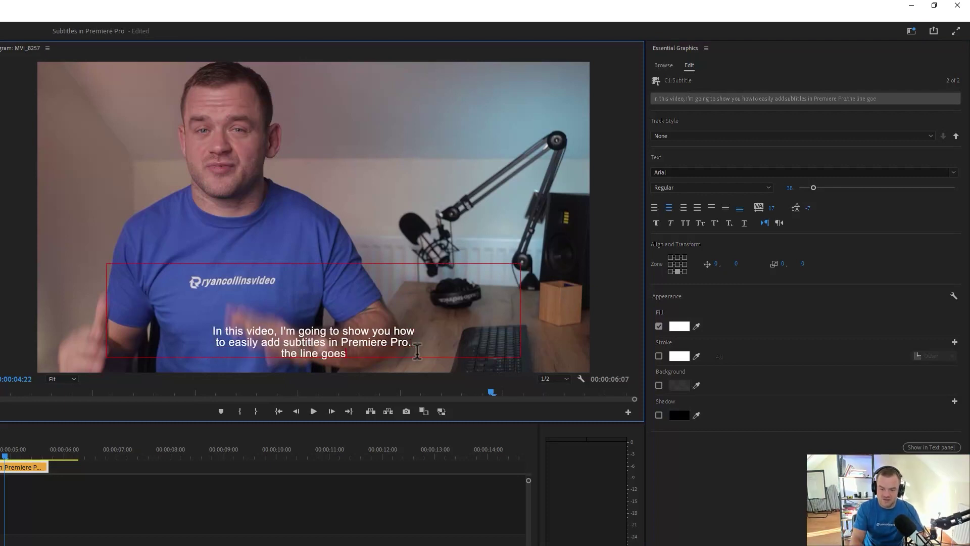
text(e)
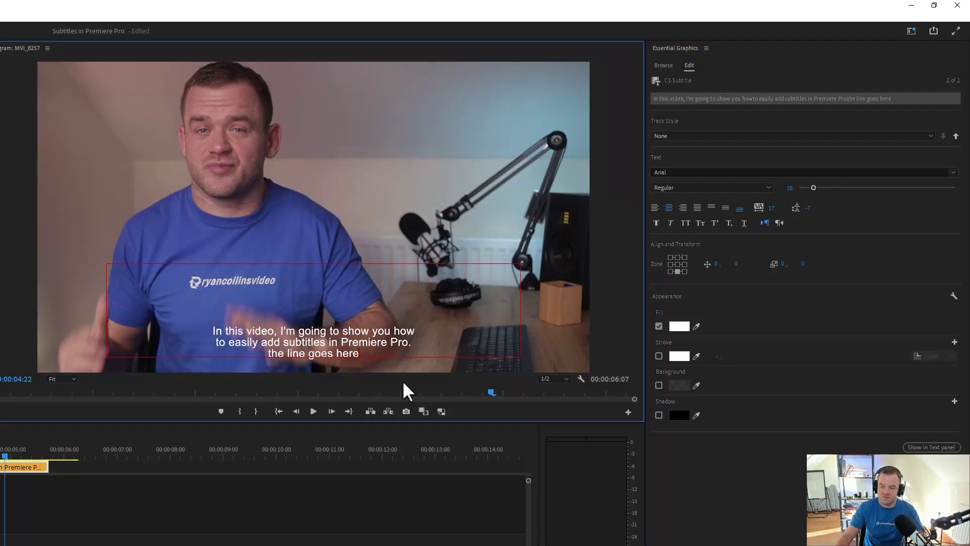
Move the second subtitle to the middle-centre zone and delete its extra third line
click(677, 264)
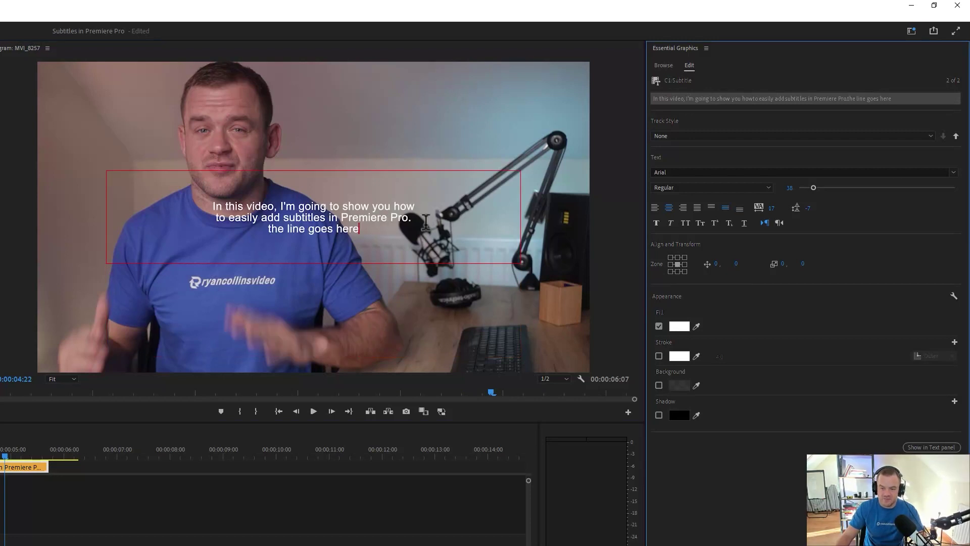
drag(361, 229, 258, 228)
key(BackSpace)
key(BackSpace)
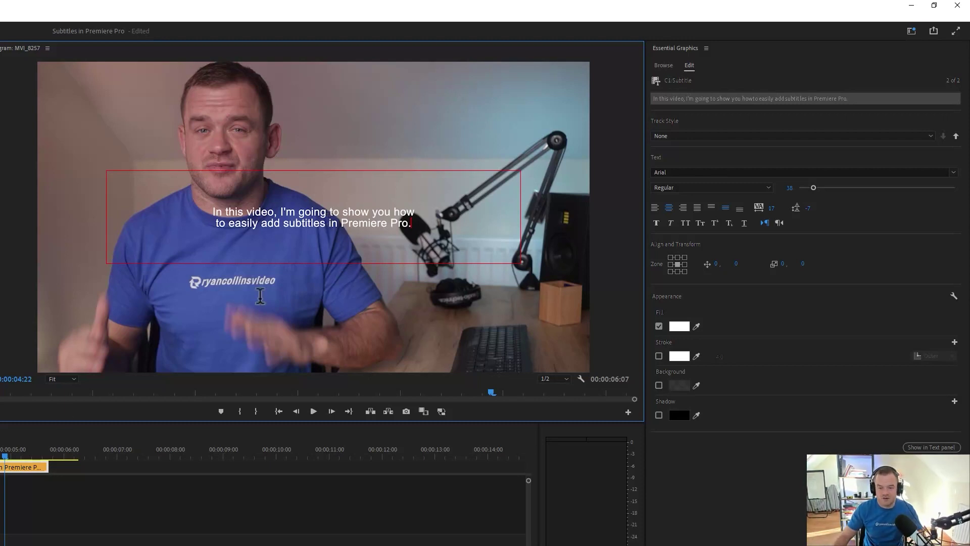
Remove the existing subtitles from the subtitle track, leaving the talking-head clip on the timeline
click(205, 479)
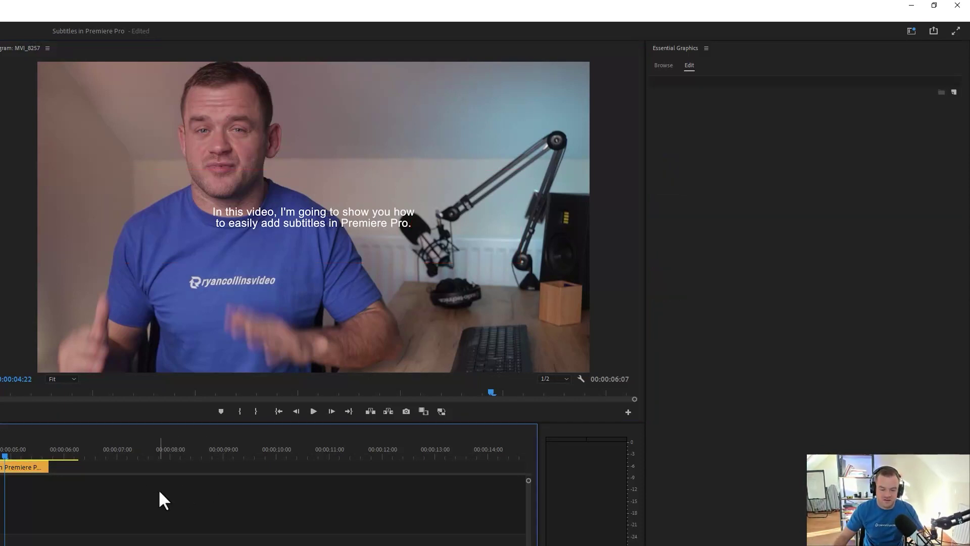
key(ctrl+z)
key(ctrl+z)
key(ctrl+z)
key(ctrl+z)
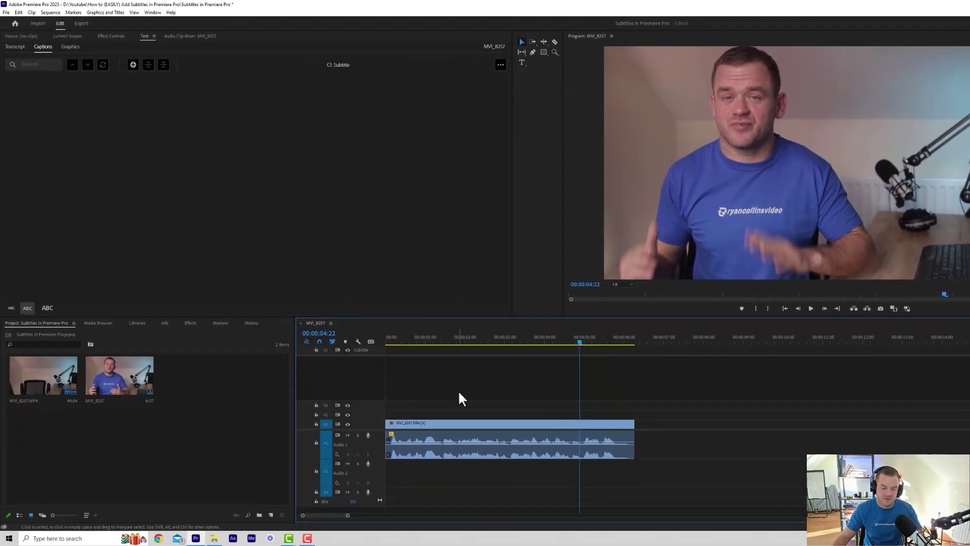
Change the sequence's frame size to a vertical format, 1080 horizontal by 1920 vertical
click(50, 12)
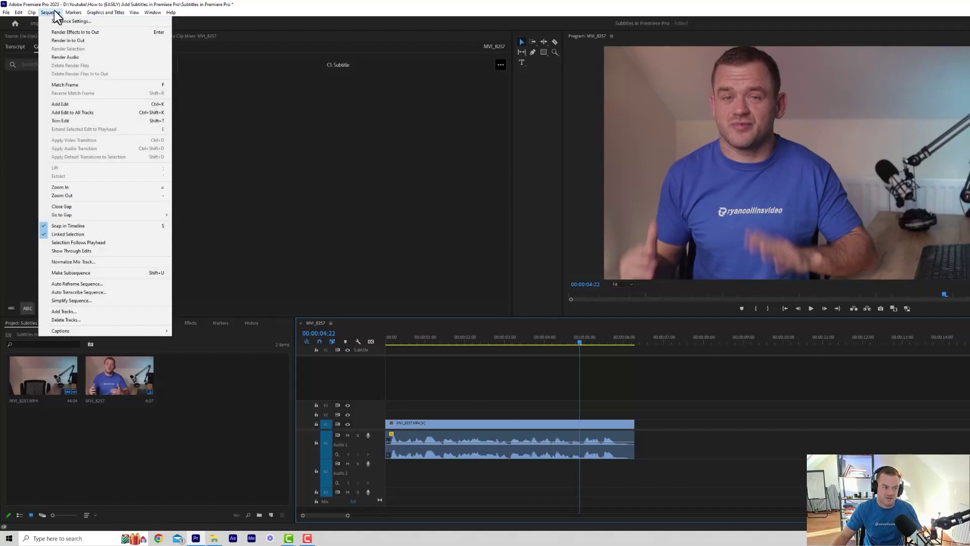
click(75, 22)
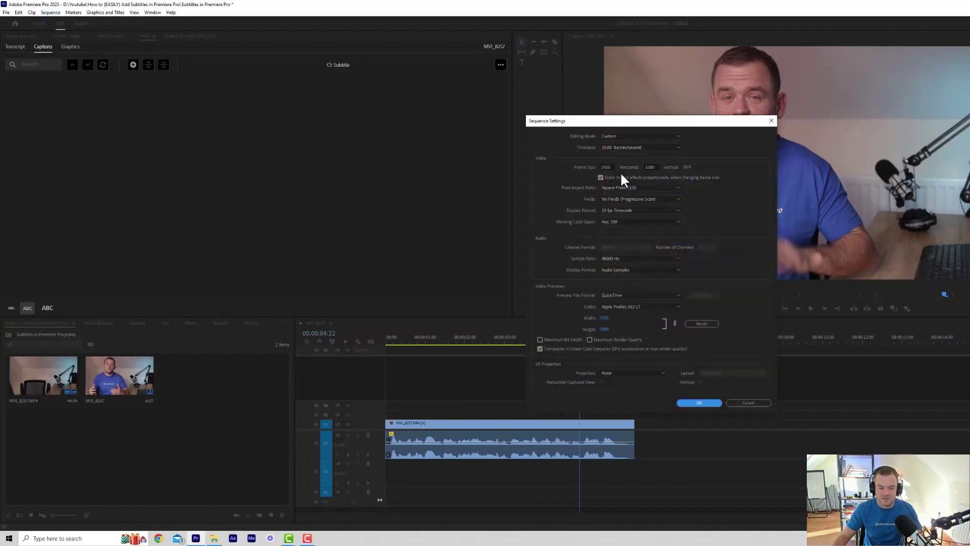
text(1080)
key(Tab)
text(1)
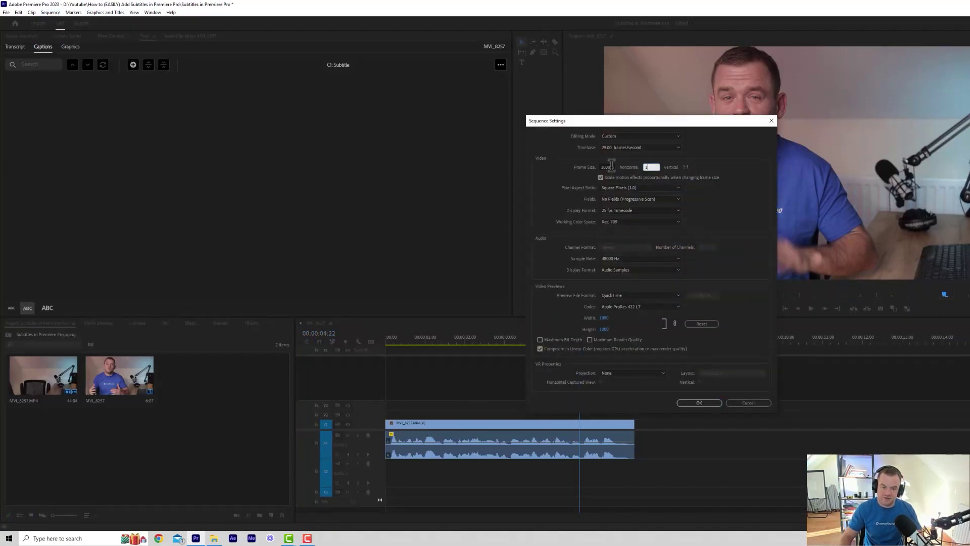
key(Return)
key(Return)
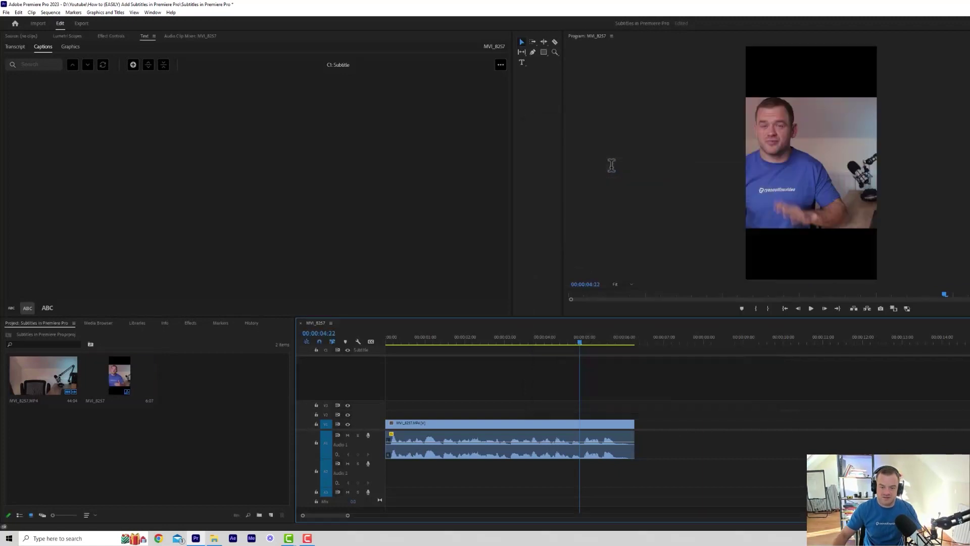
Scale the clip to 180 and set its position to 1120, 960 so it fills the vertical frame, and return to the sequence start
click(520, 421)
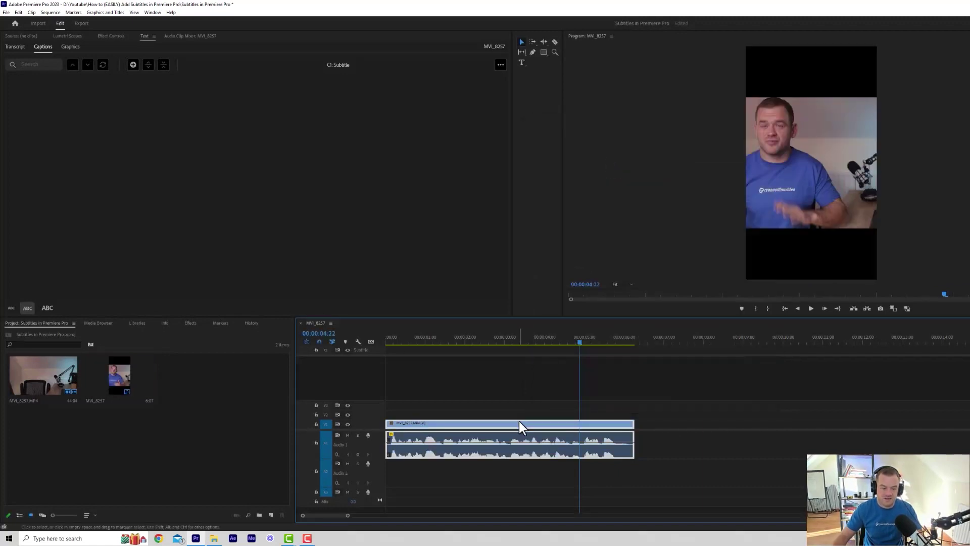
click(111, 36)
drag(157, 83, 230, 75)
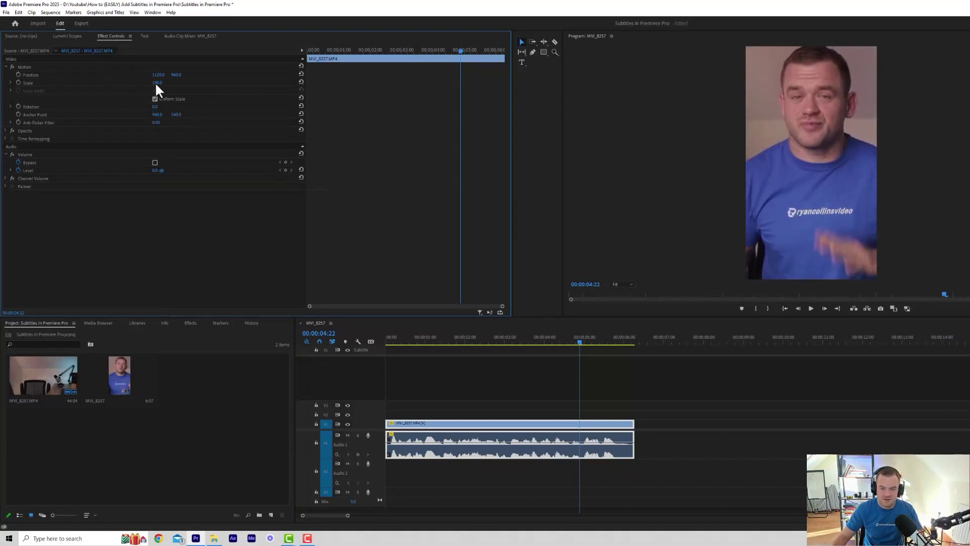
key(Home)
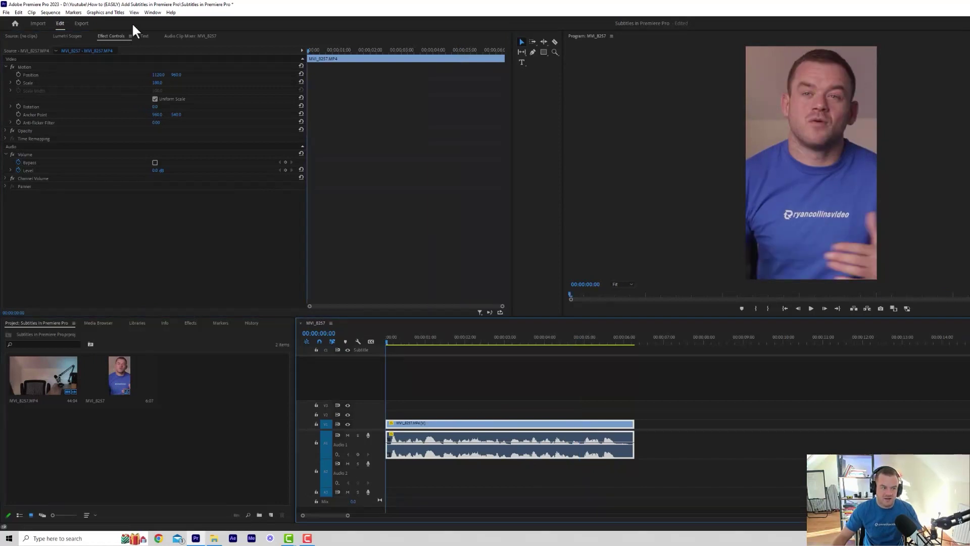
click(152, 12)
mouse_move(181, 39)
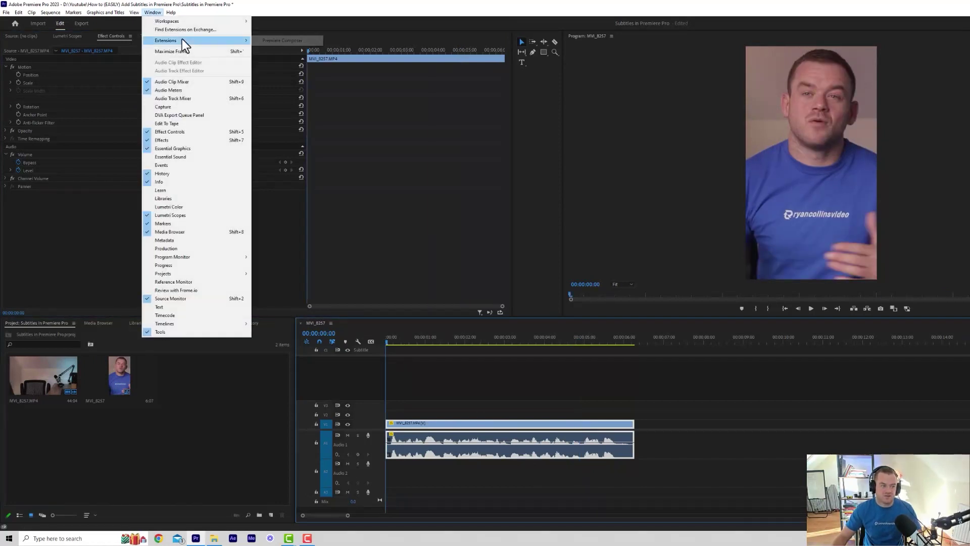
click(126, 26)
click(101, 13)
click(287, 15)
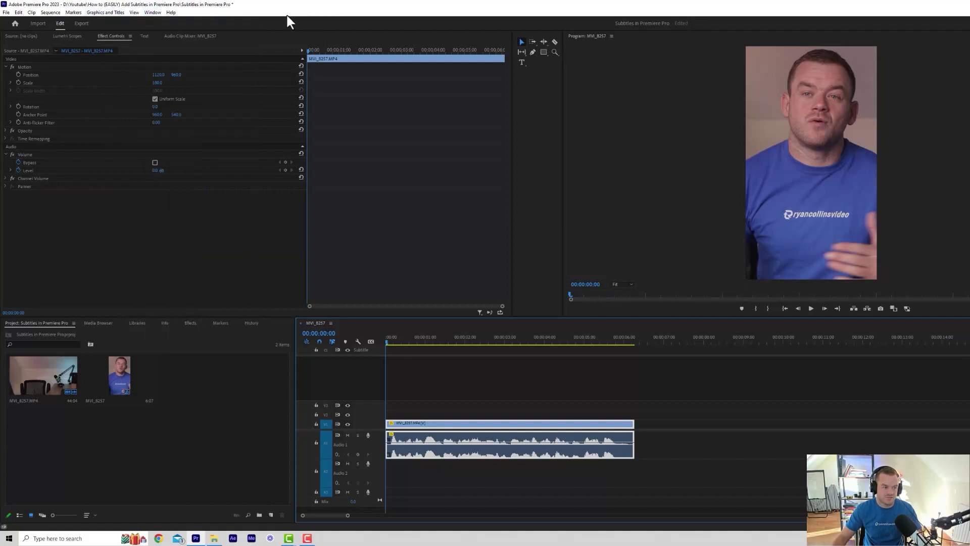
Create single-line subtitles from the sequence transcript with a maximum length of 20 characters and a minimum duration of 1.2 seconds
click(144, 36)
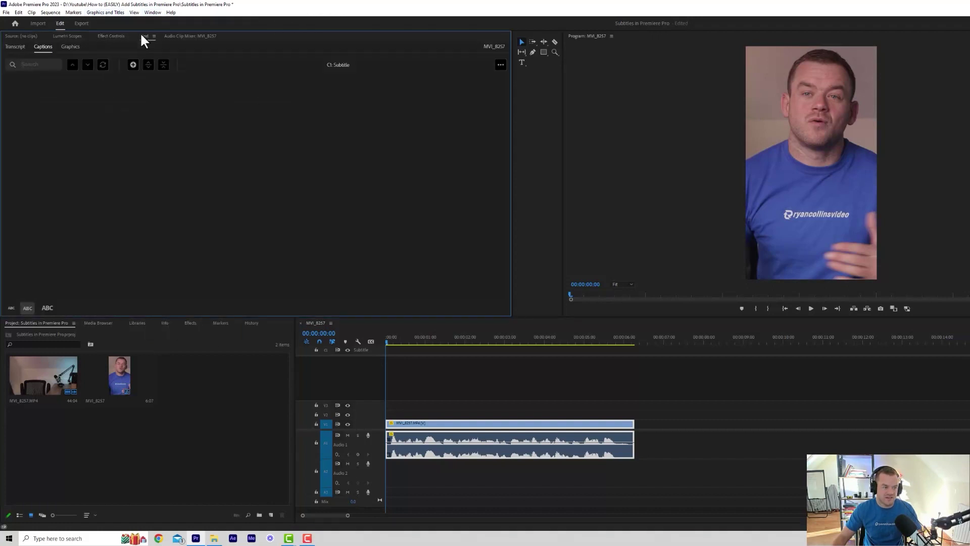
click(20, 46)
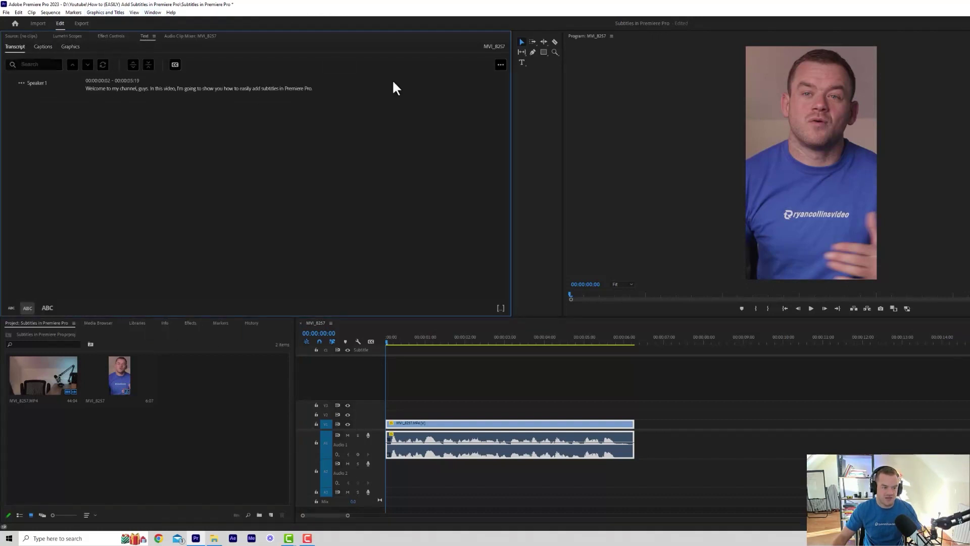
click(175, 65)
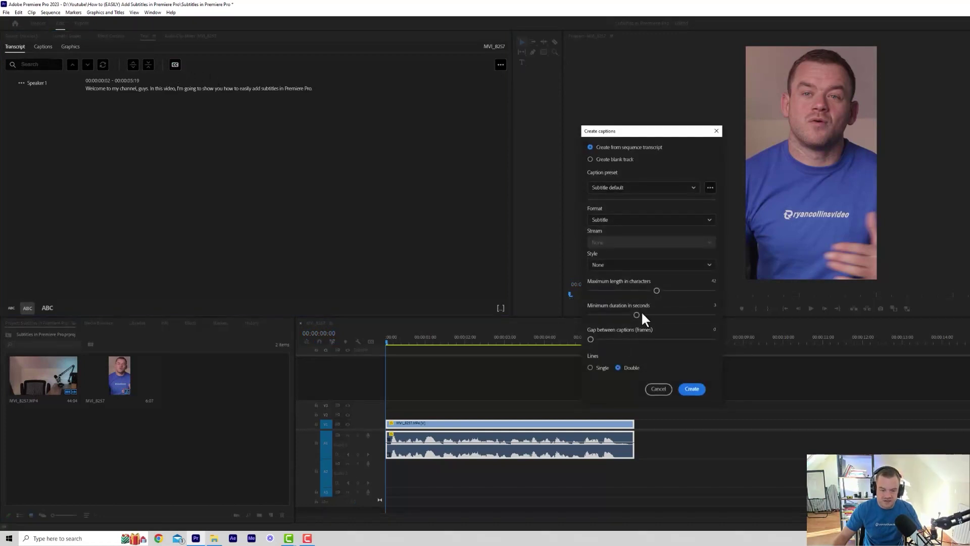
drag(638, 316, 606, 315)
drag(689, 312, 587, 310)
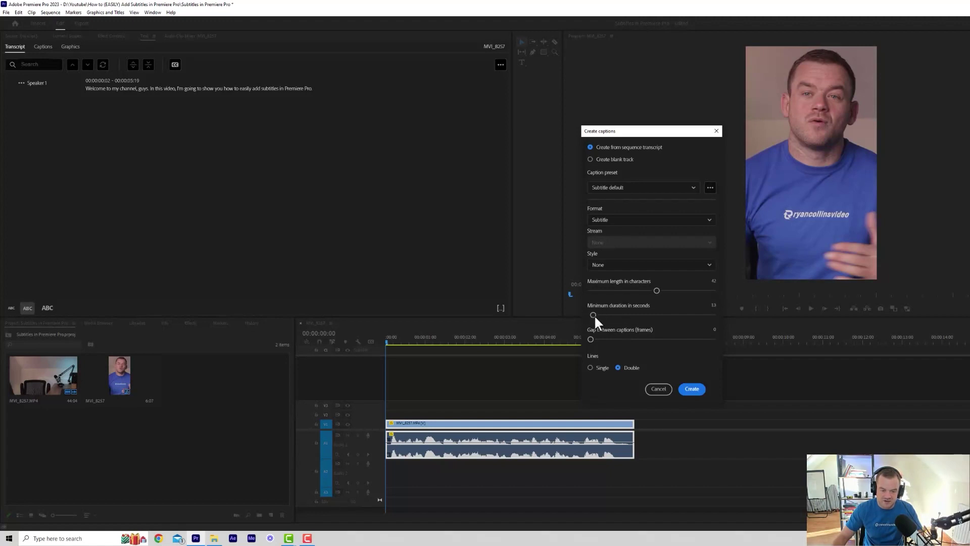
drag(656, 290, 609, 293)
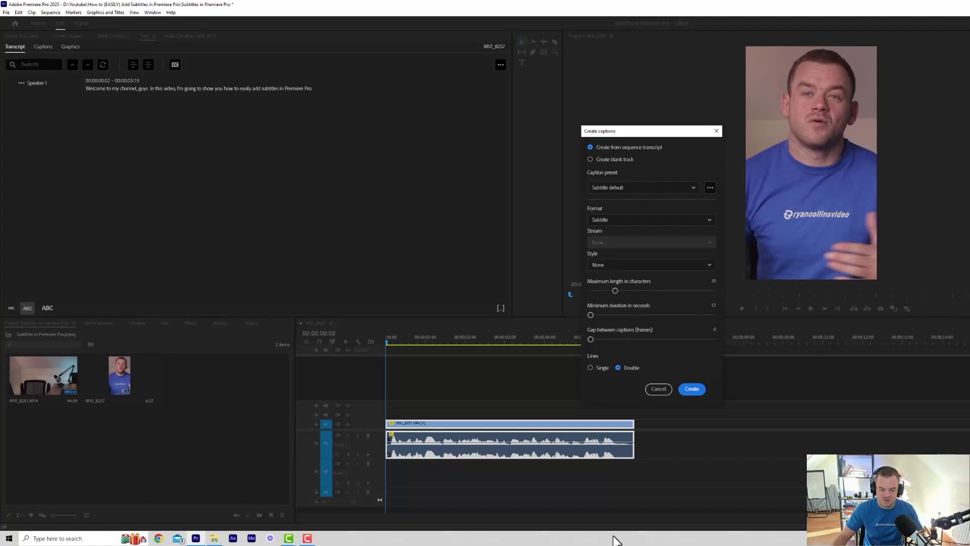
click(591, 369)
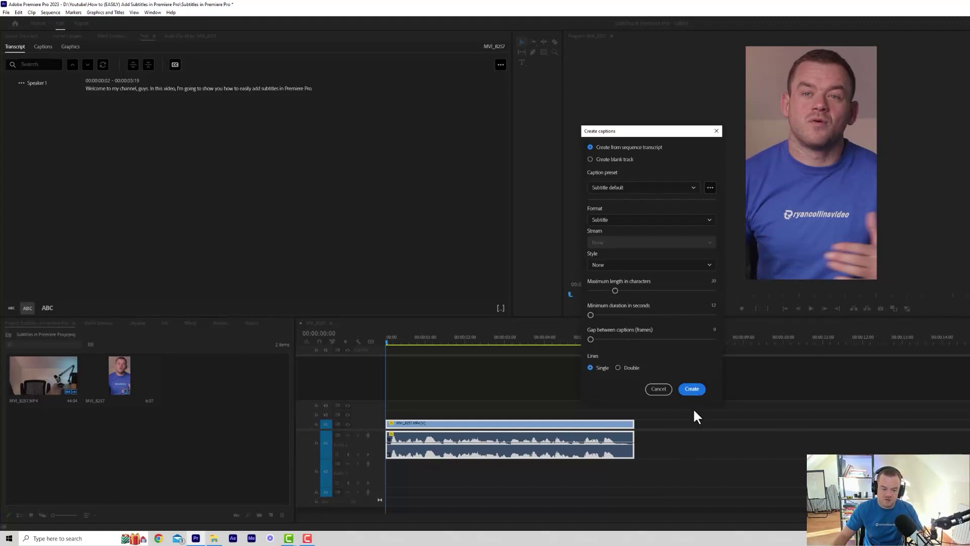
click(692, 389)
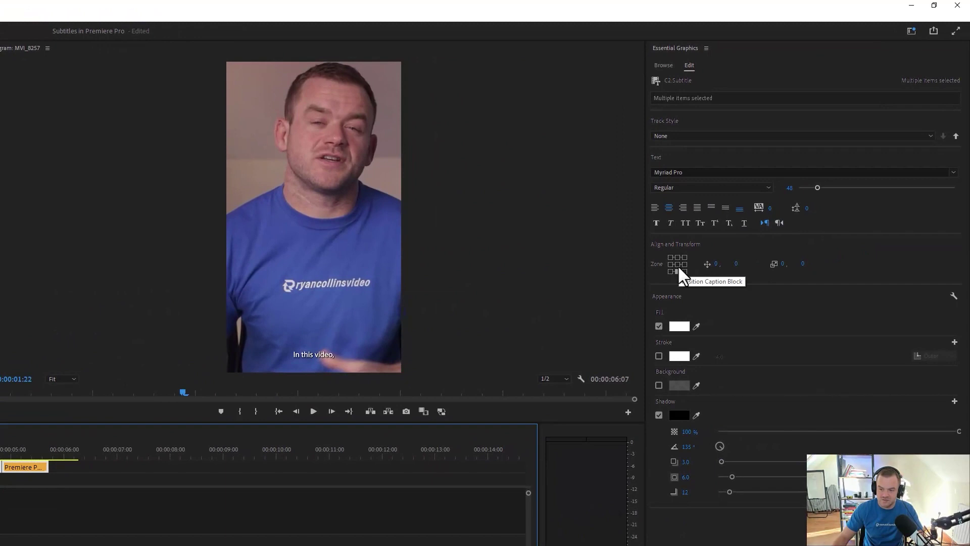
Position all new subtitles in the middle-centre zone and enlarge their font size to 141
click(678, 264)
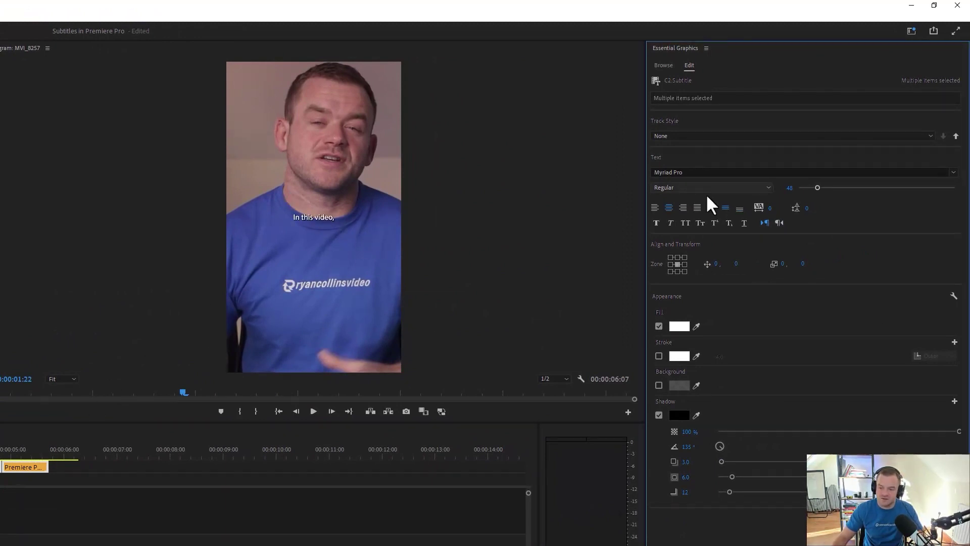
drag(819, 195, 853, 192)
click(99, 475)
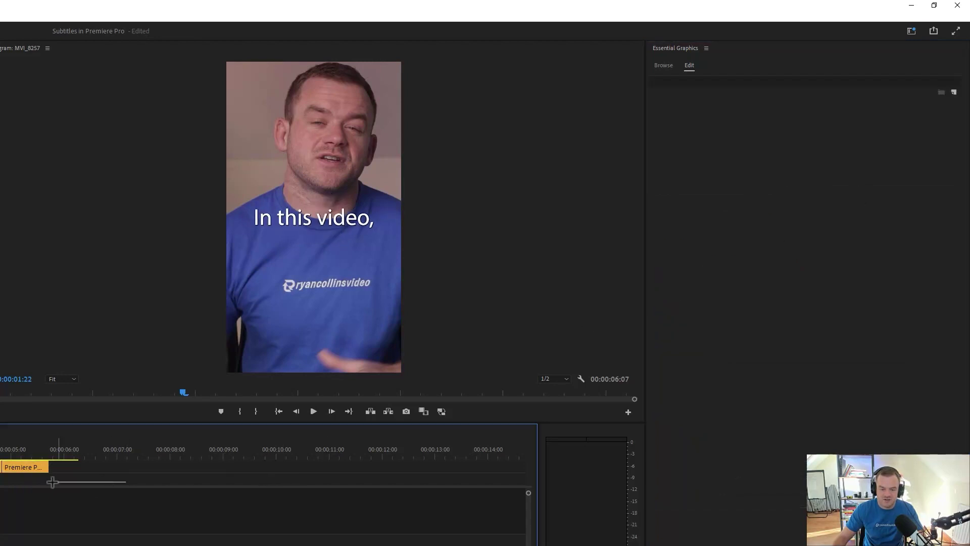
Widen the text boxes of all subtitles to a horizontal size of 162 and check the "how to easily add" subtitle
click(369, 213)
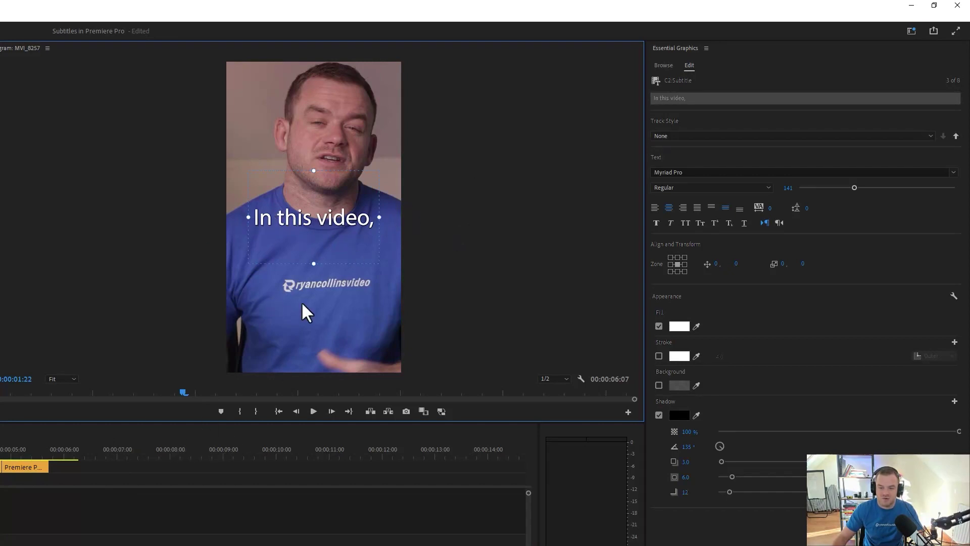
click(98, 480)
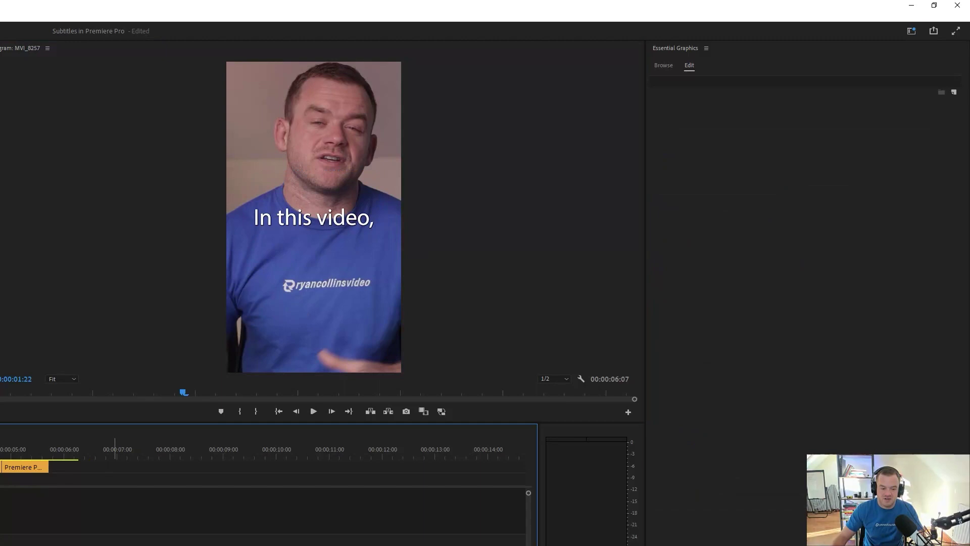
drag(83, 472, 0, 461)
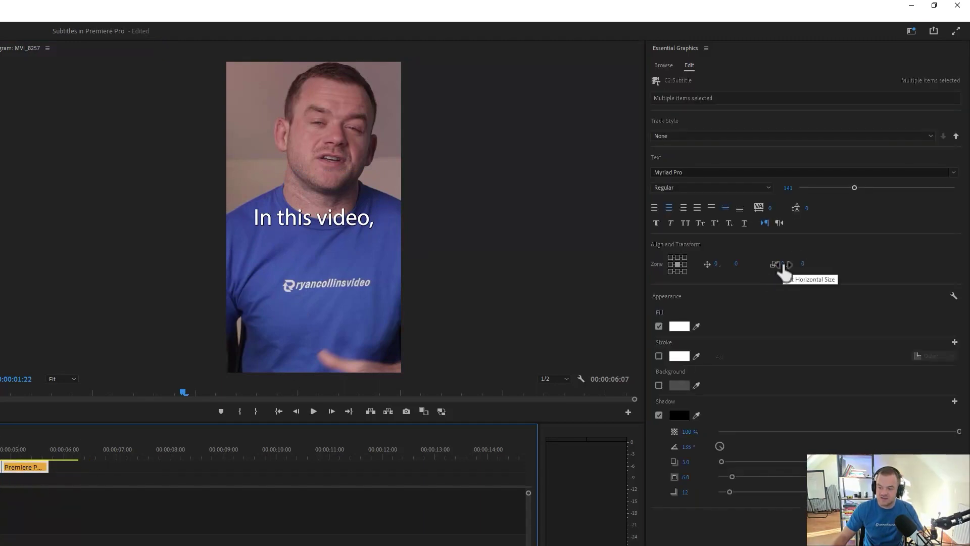
drag(785, 268, 960, 258)
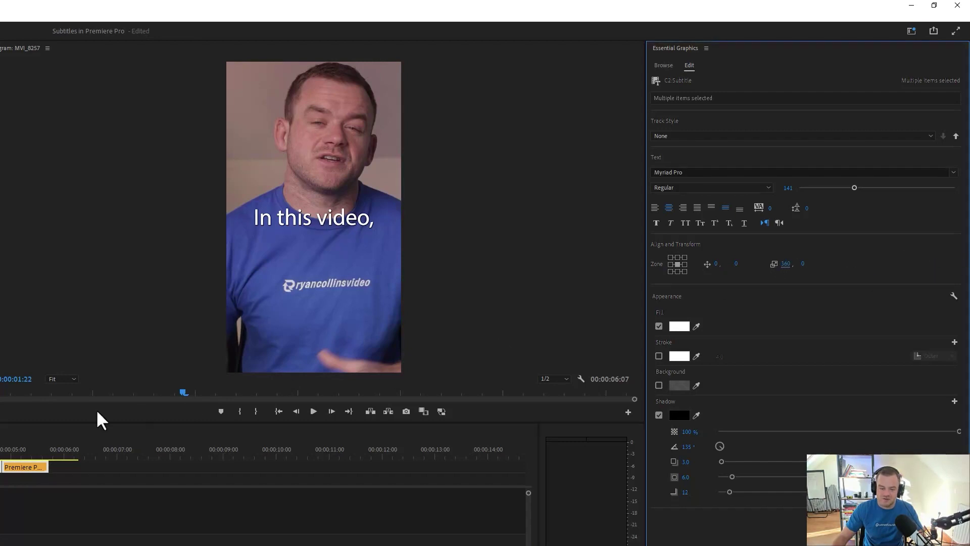
click(0, 449)
click(284, 241)
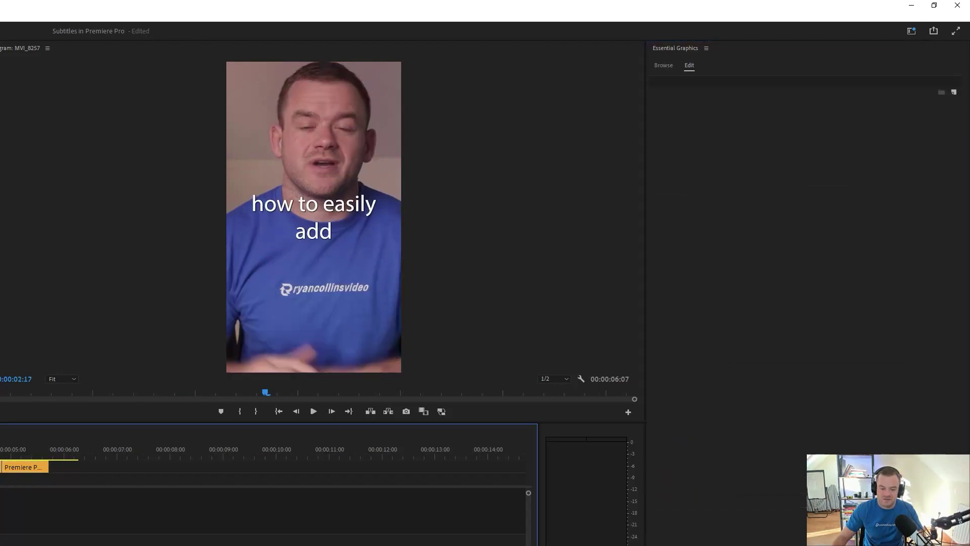
click(327, 217)
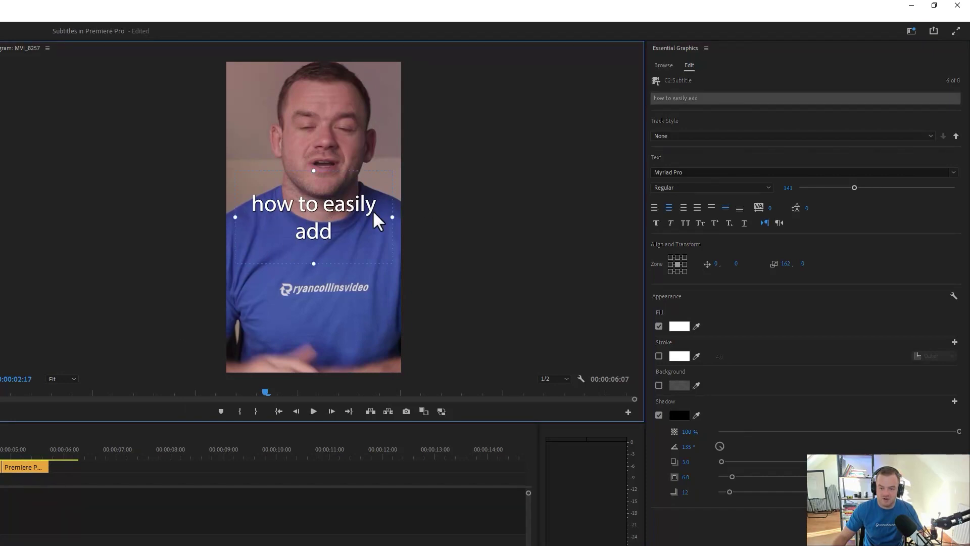
Restyle all subtitles in Montserrat Black with all caps at font size 61
drag(128, 476, 129, 460)
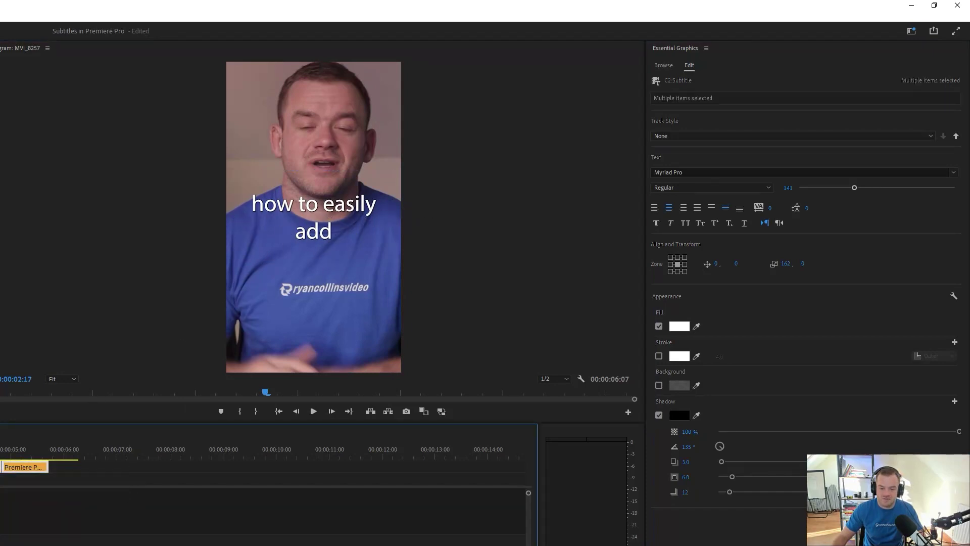
click(686, 170)
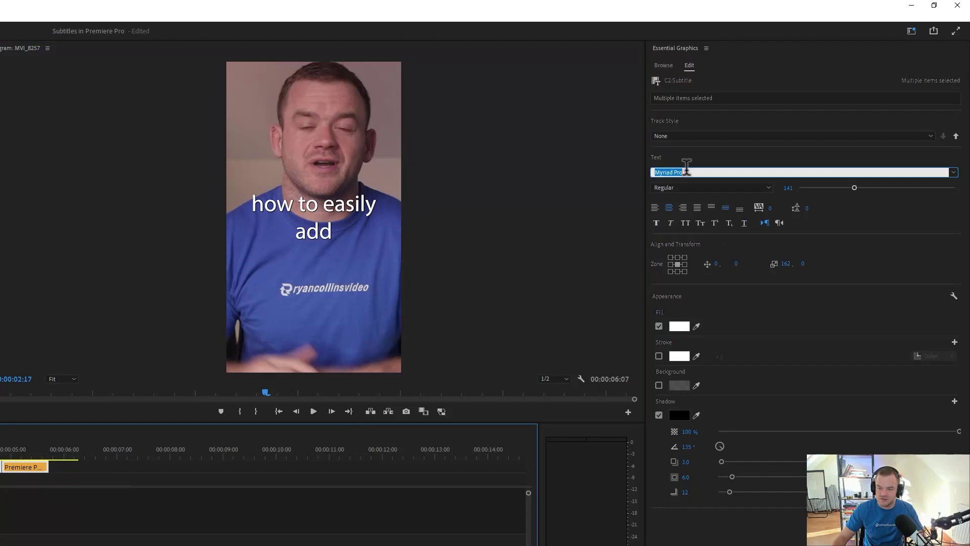
text(mon)
scroll(692, 223, down, 4)
click(705, 377)
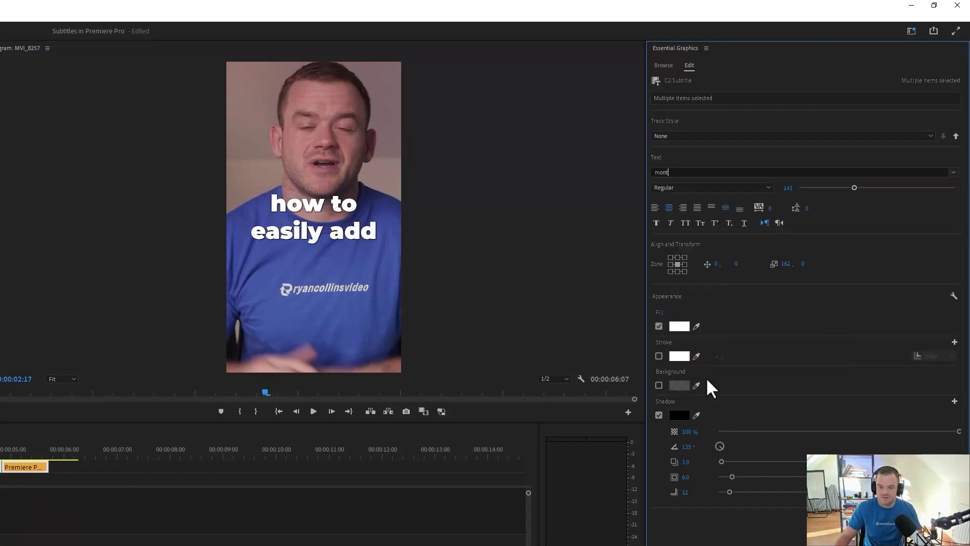
click(689, 222)
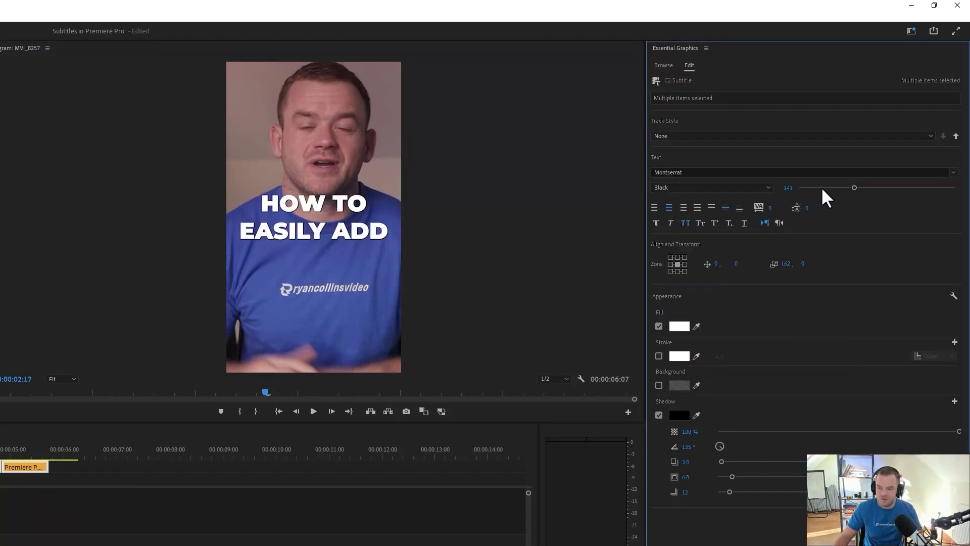
drag(853, 187, 822, 188)
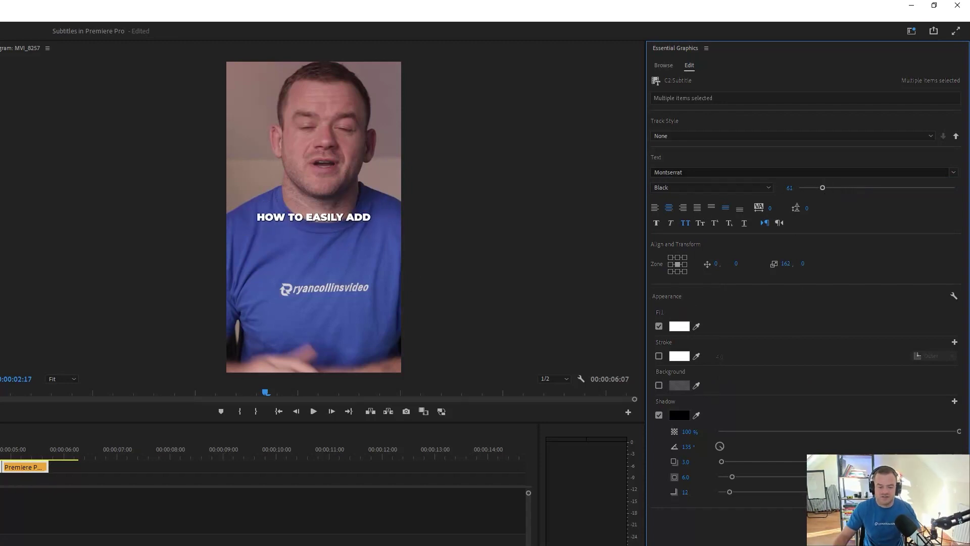
click(5, 511)
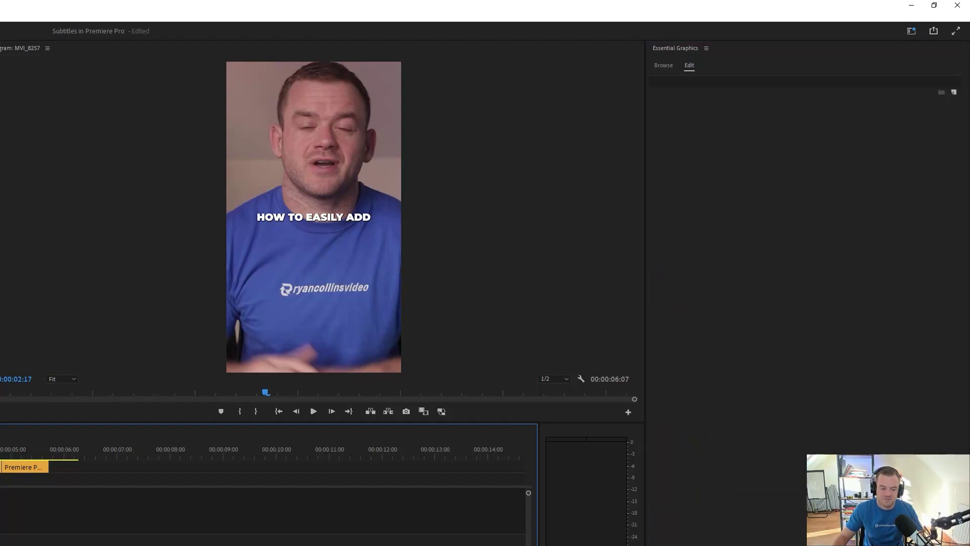
Play the sequence from the start to review the restyled subtitles
key(Home)
key(space)
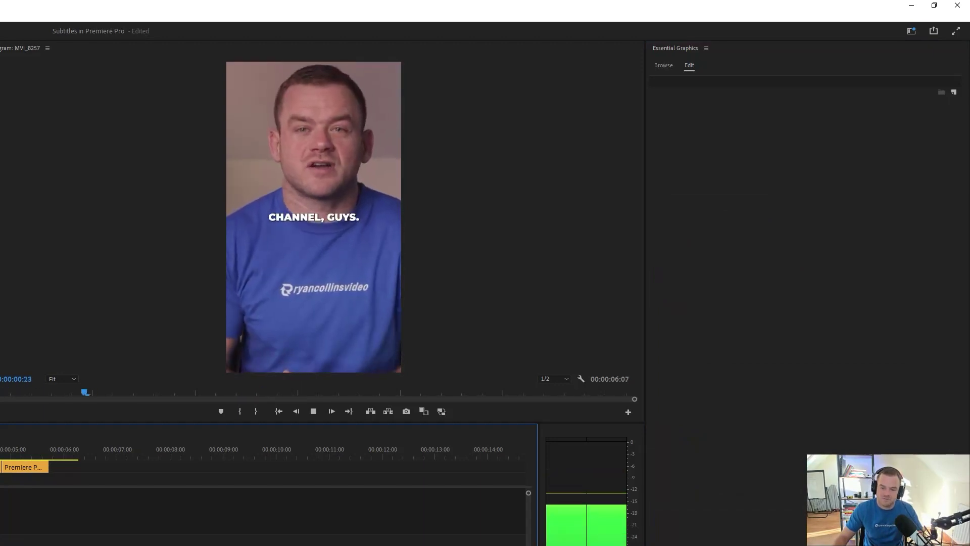
key(Home)
key(Home)
key(space)
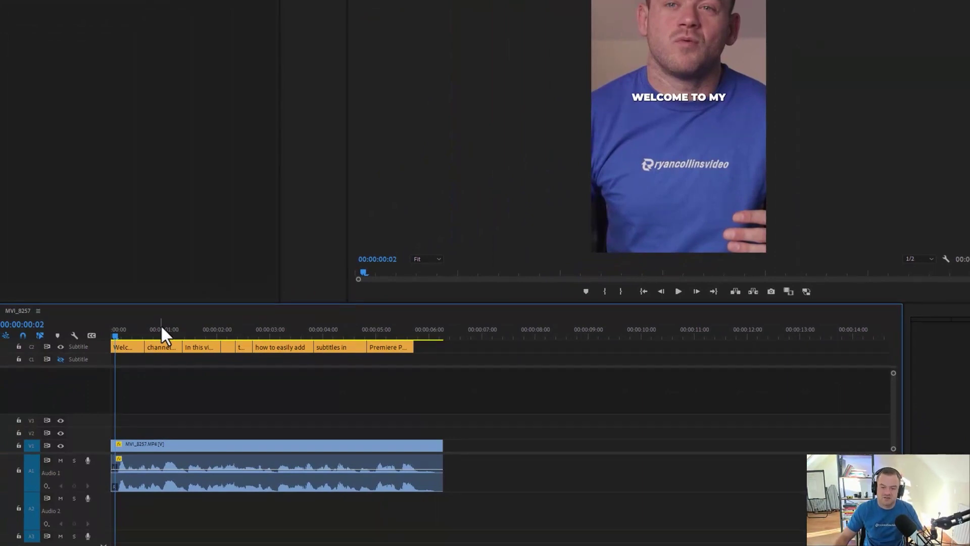
Add the word "channel" to the end of the opening "Welcome to my" subtitle
click(702, 101)
click(136, 348)
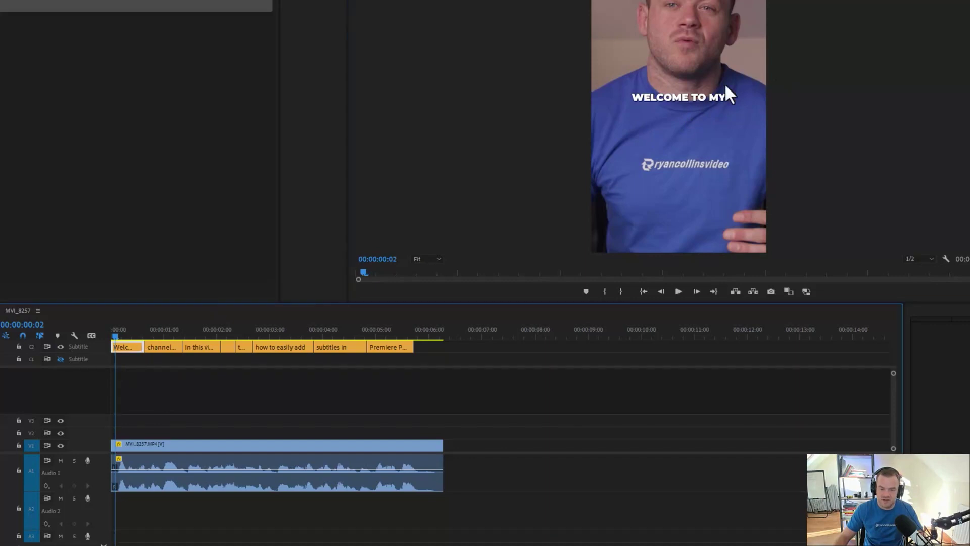
double_click(723, 99)
click(728, 99)
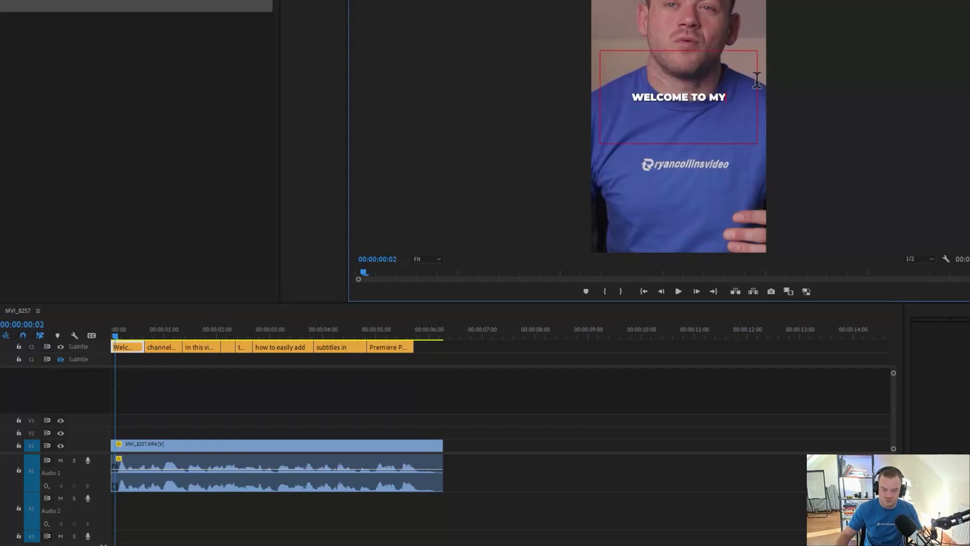
text(channel)
Remove the separate "channel" subtitle and extend the opening subtitle to meet the "In this video," subtitle
click(156, 347)
drag(134, 332, 177, 347)
key(space)
key(space)
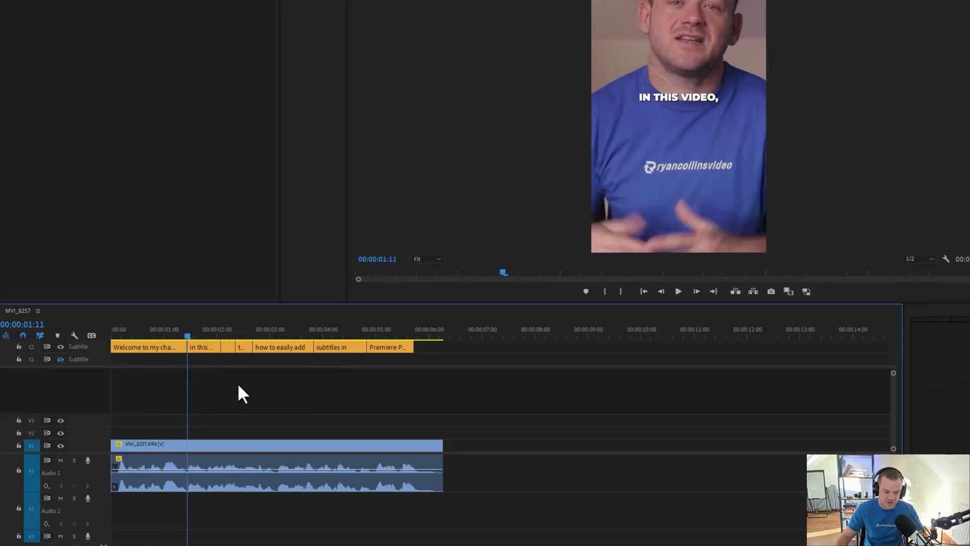
Trim the end of the video clip closer to the last spoken words and extend the "Premiere Pro." subtitle to match
key(space)
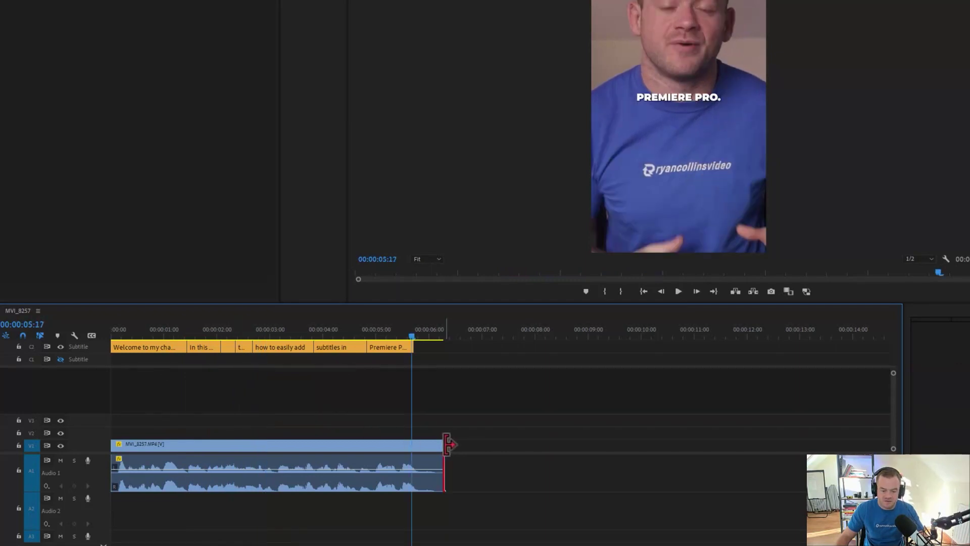
drag(447, 444, 421, 445)
drag(413, 346, 421, 346)
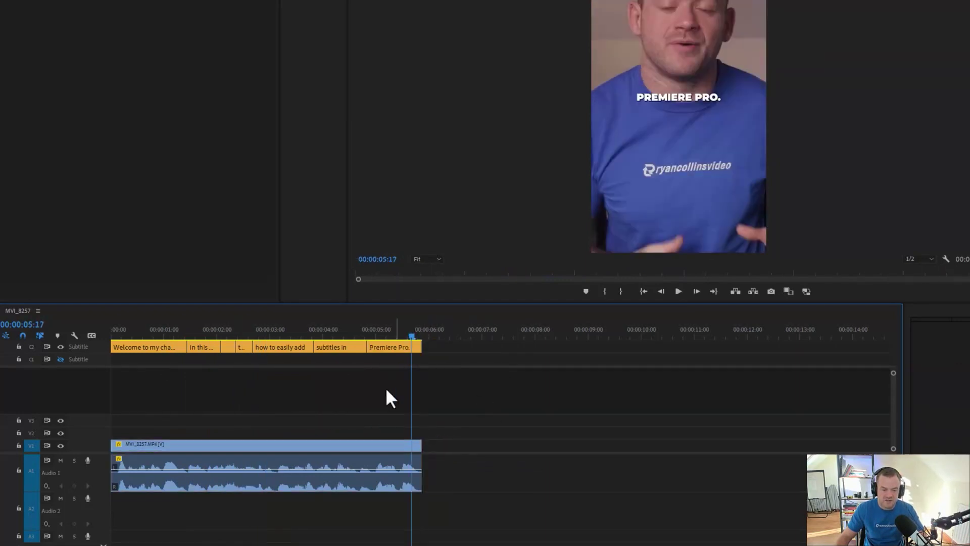
Set the fill of only the word "subtitles" in the "subtitles in" subtitle to yellow FFFC00
click(286, 333)
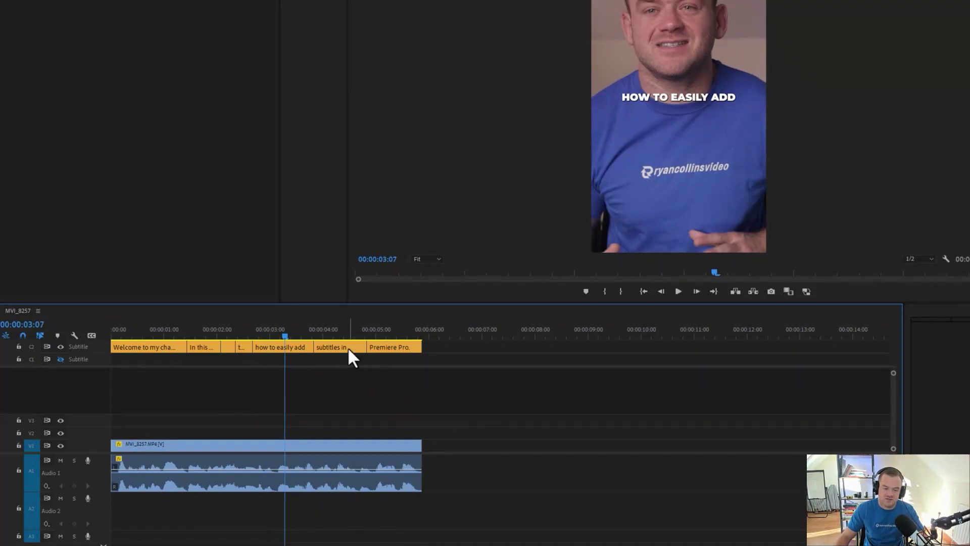
click(325, 326)
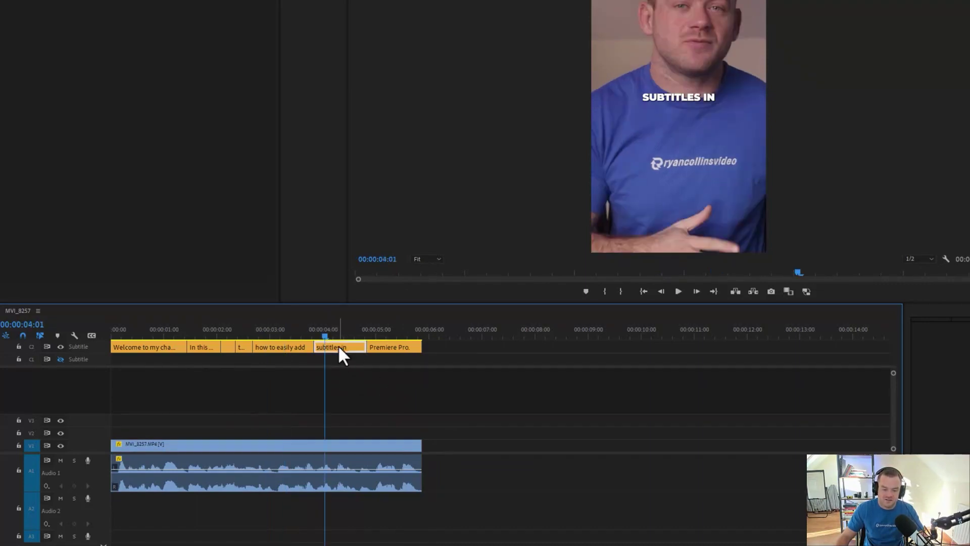
double_click(672, 95)
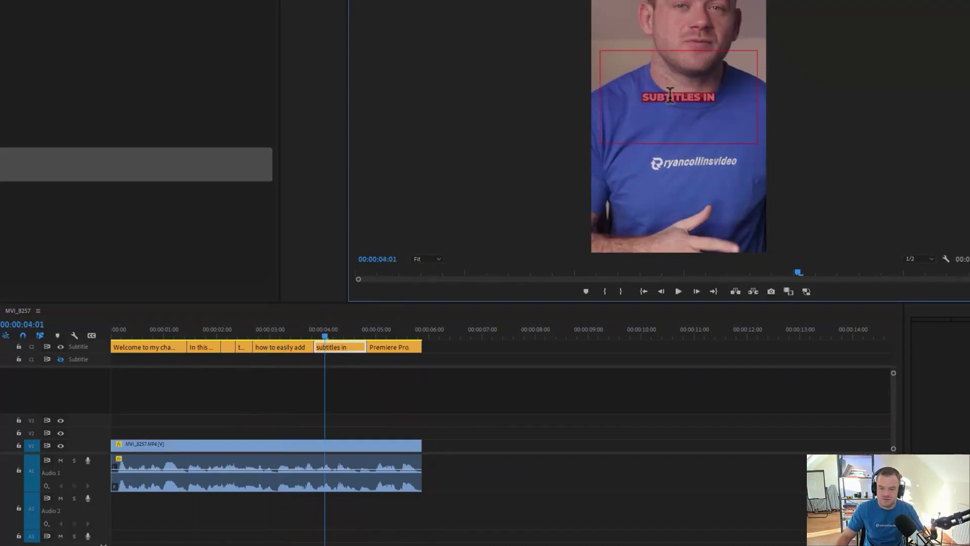
double_click(670, 96)
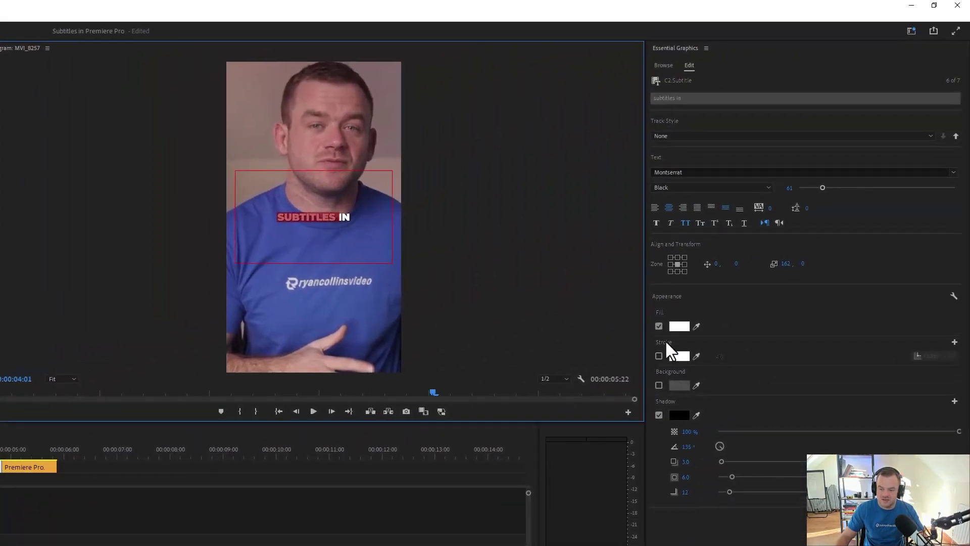
click(679, 327)
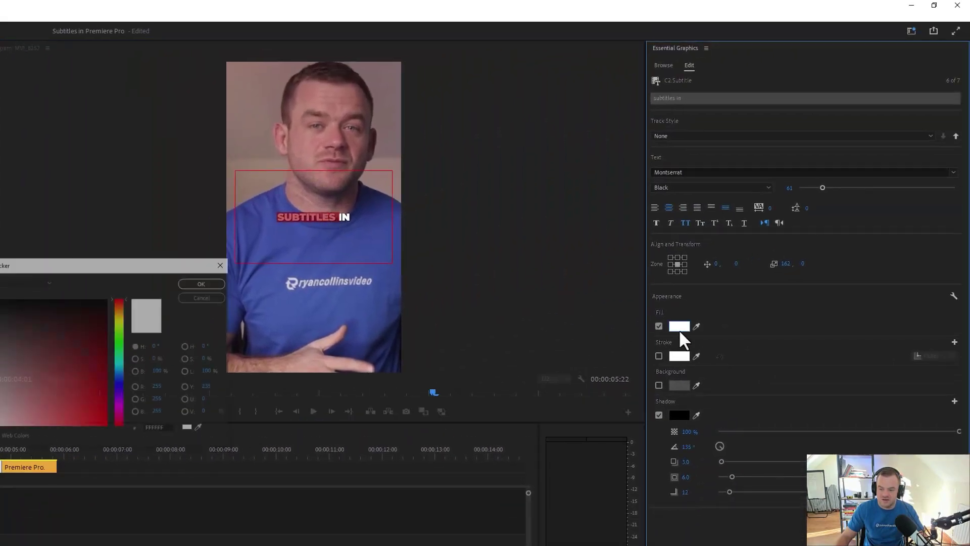
click(124, 318)
drag(75, 384, 126, 454)
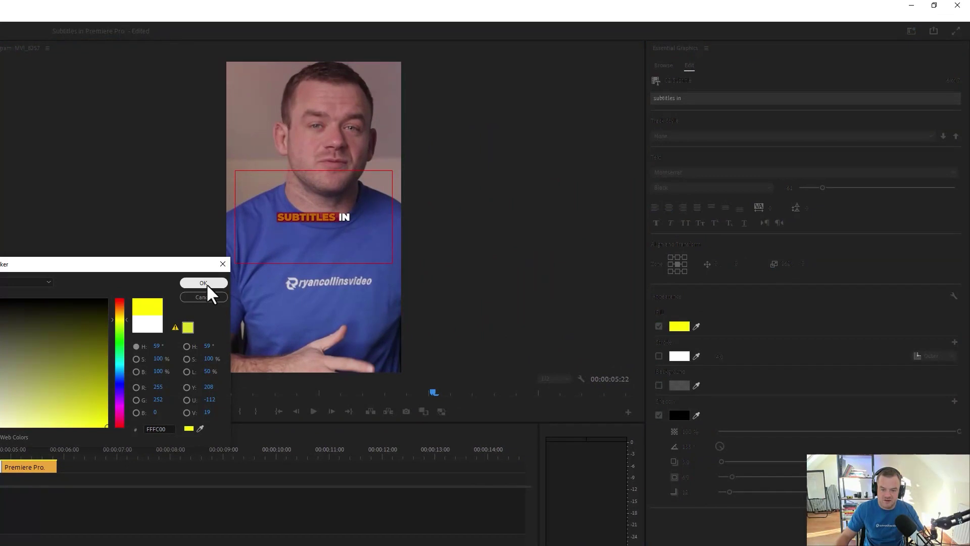
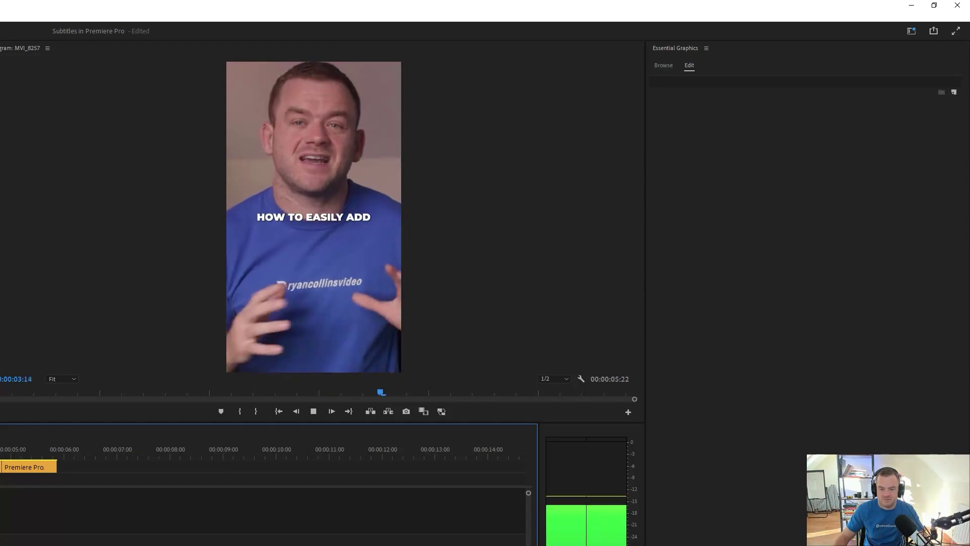
Delete the separate "Premiere Pro." subtitle and extend the "subtitles in" subtitle to the end of the clip
key(space)
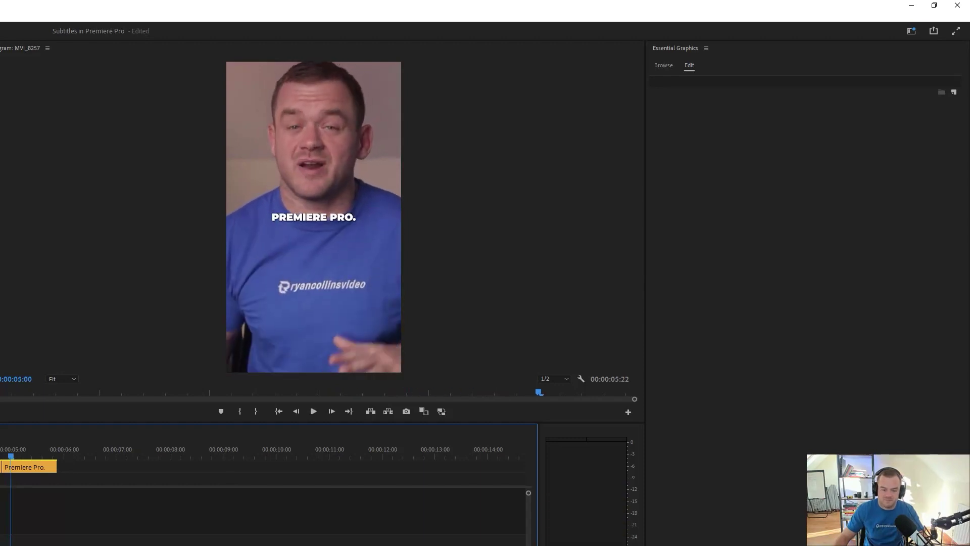
click(29, 468)
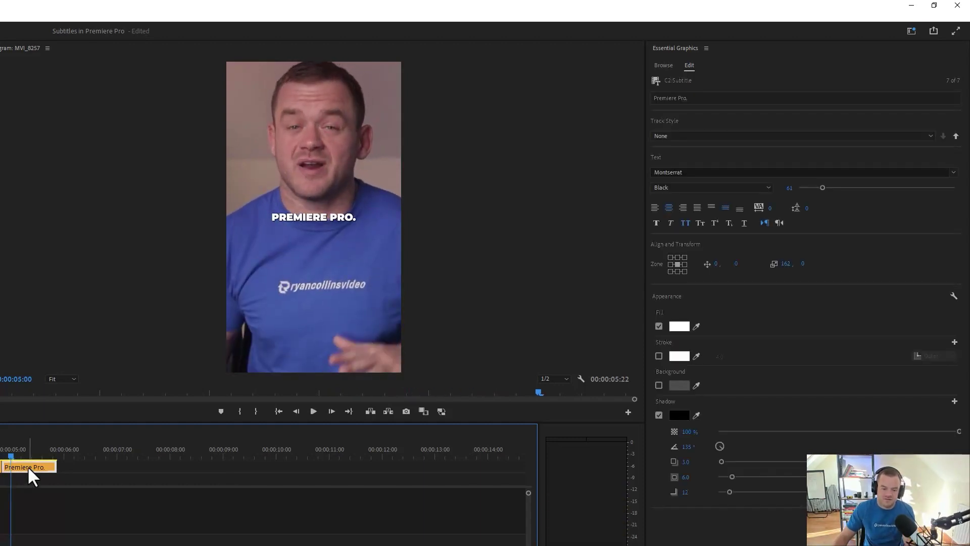
key(Delete)
drag(1, 466, 55, 464)
Change the text of the "subtitles in" subtitle to "subtitles in premiere pro"
click(337, 218)
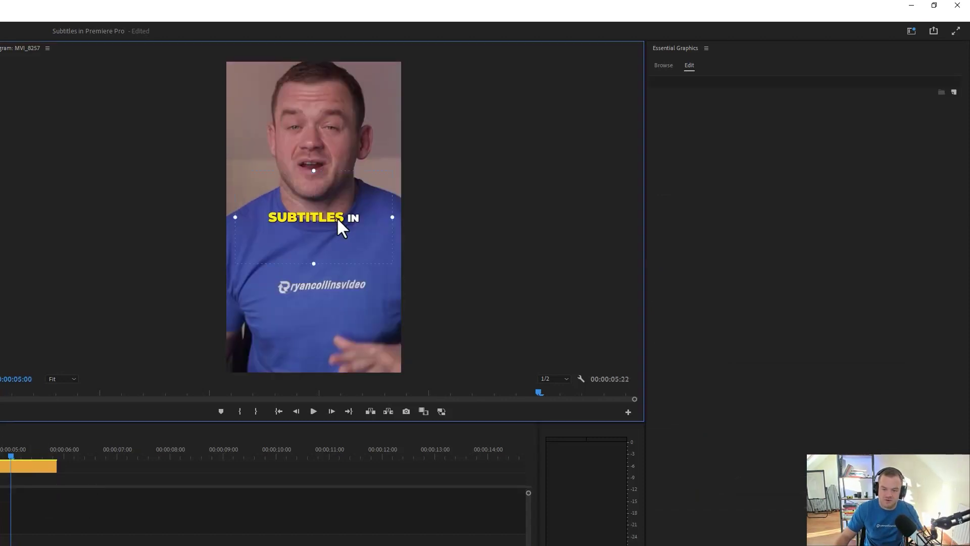
double_click(337, 217)
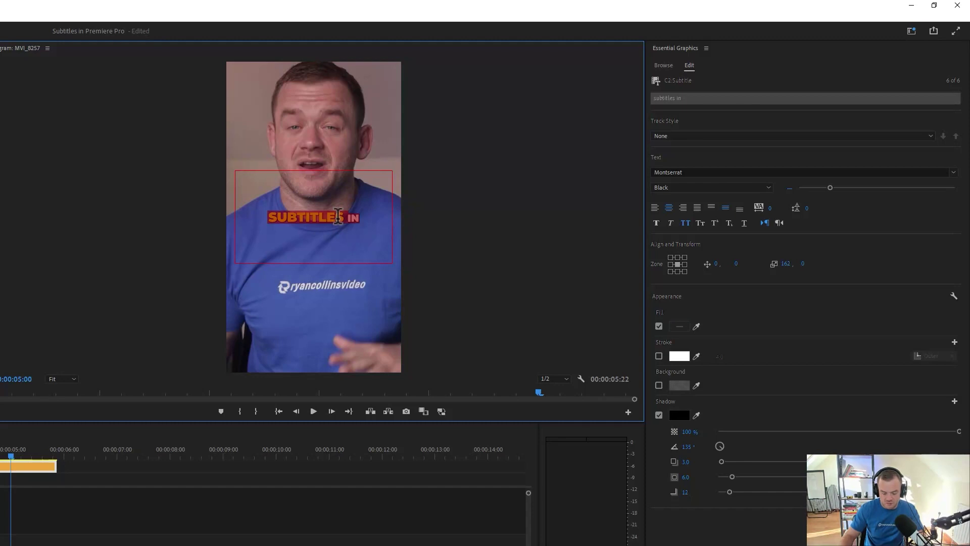
text(subtitles in premiere pro)
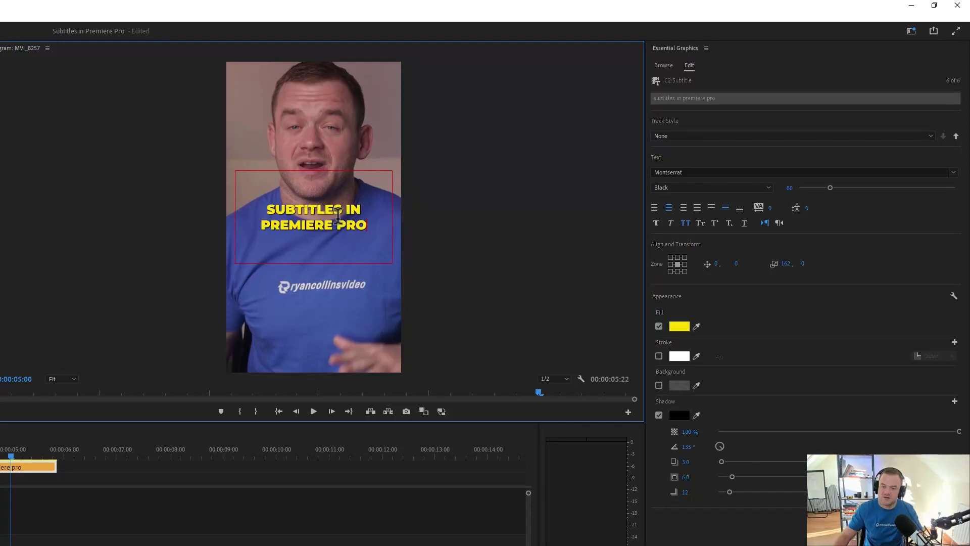
Set all the text of the "subtitles in premiere pro" subtitle to size 60 with a white fill
key(ctrl+shift+Left)
key(ctrl+shift+Left)
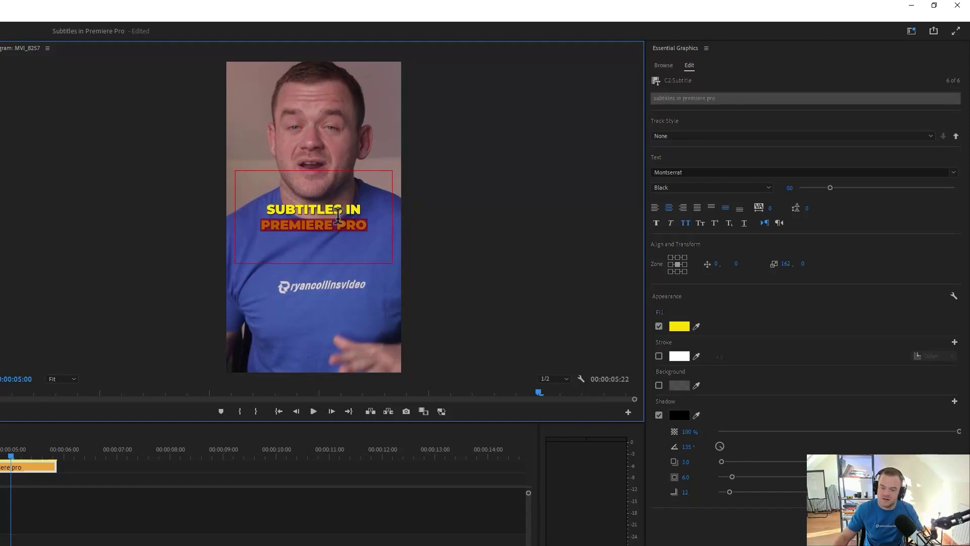
key(ctrl+a)
click(789, 188)
text(60)
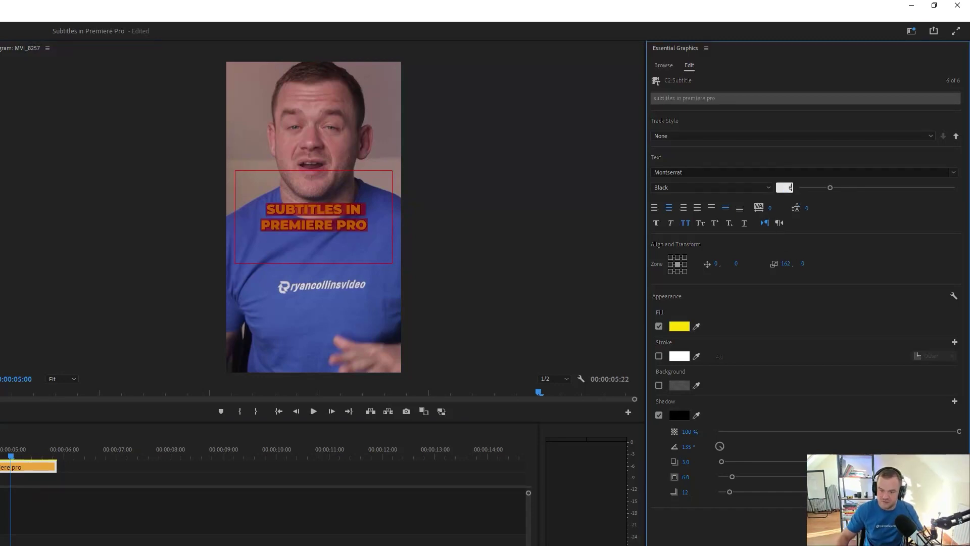
key(Return)
click(684, 326)
click(30, 329)
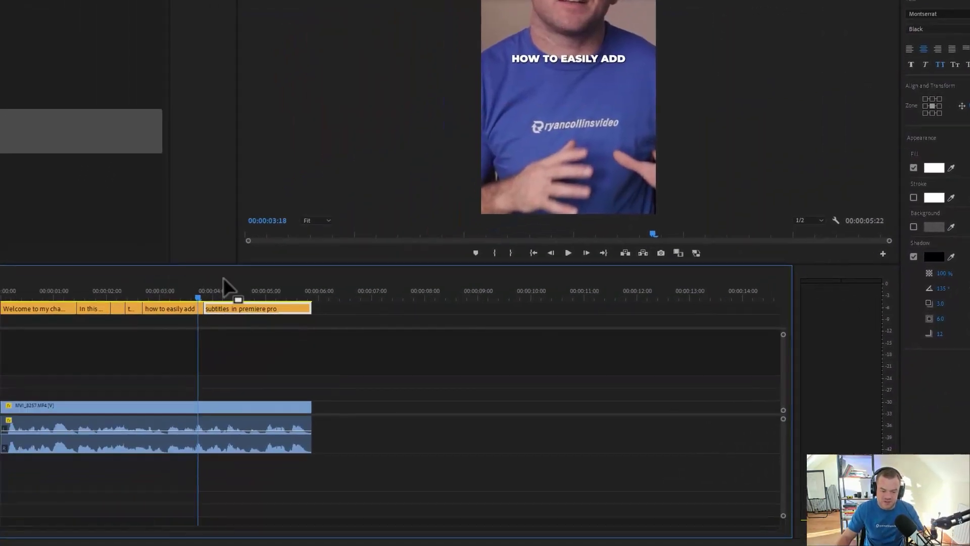
Split the "subtitles in premiere pro" subtitle in two at about 00:00:04:16
key(space)
key(space)
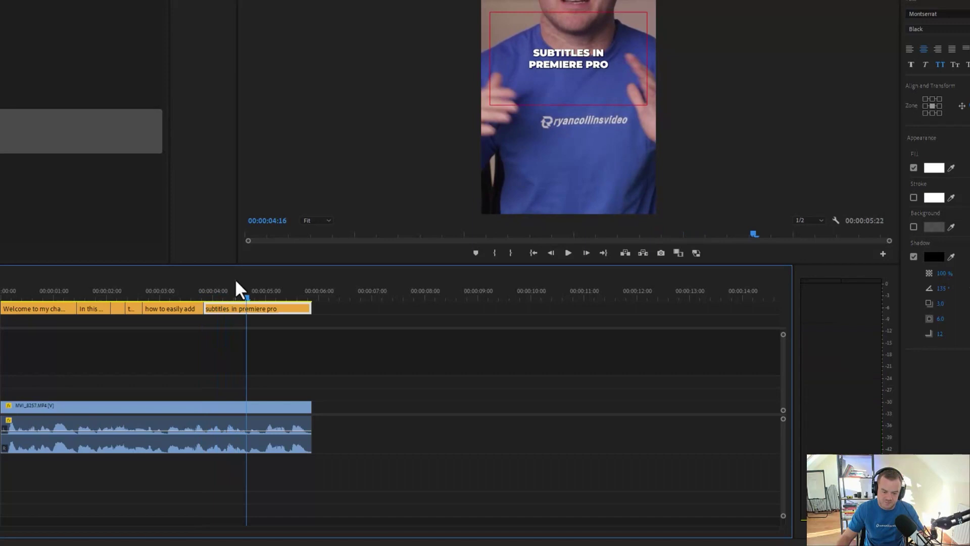
key(c)
click(249, 308)
key(v)
In the first half of the split subtitle, set only the word "subtitles" to size 80
click(235, 290)
click(236, 309)
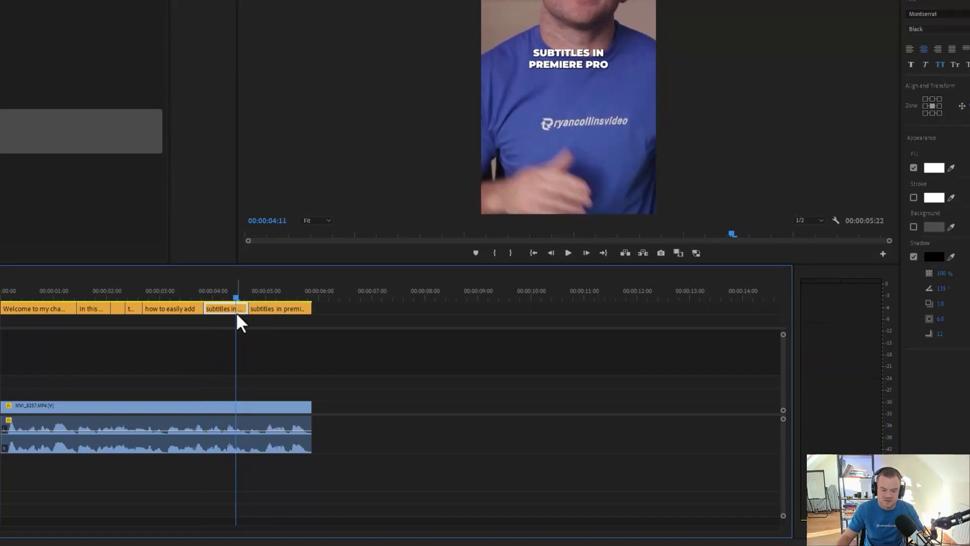
double_click(556, 59)
double_click(559, 52)
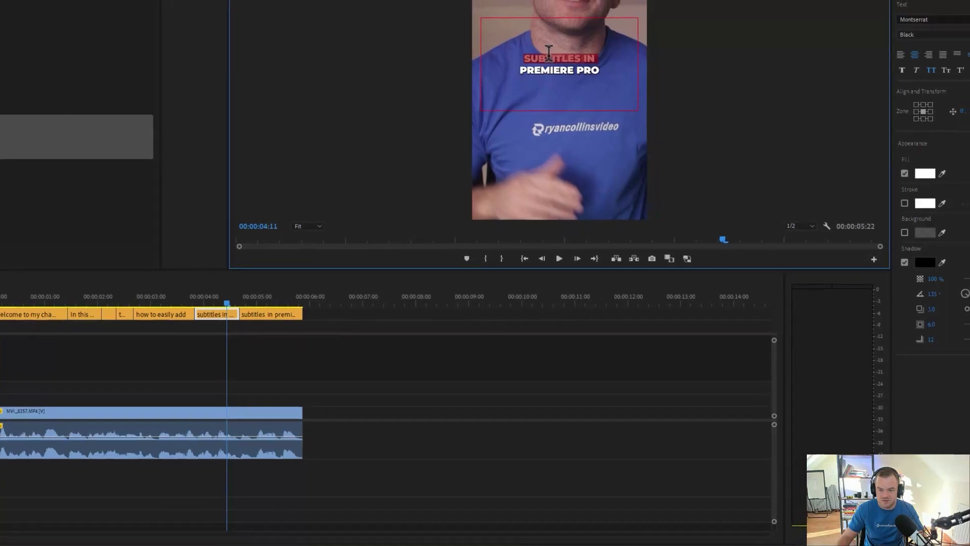
click(846, 152)
text(80)
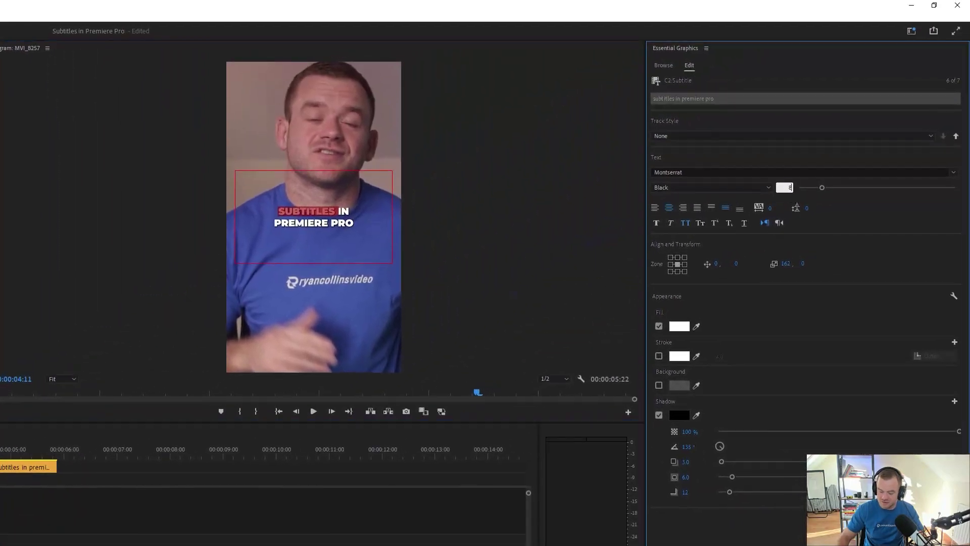
key(Return)
Set the fill of the enlarged word "subtitles" to yellow FFFC00
click(683, 322)
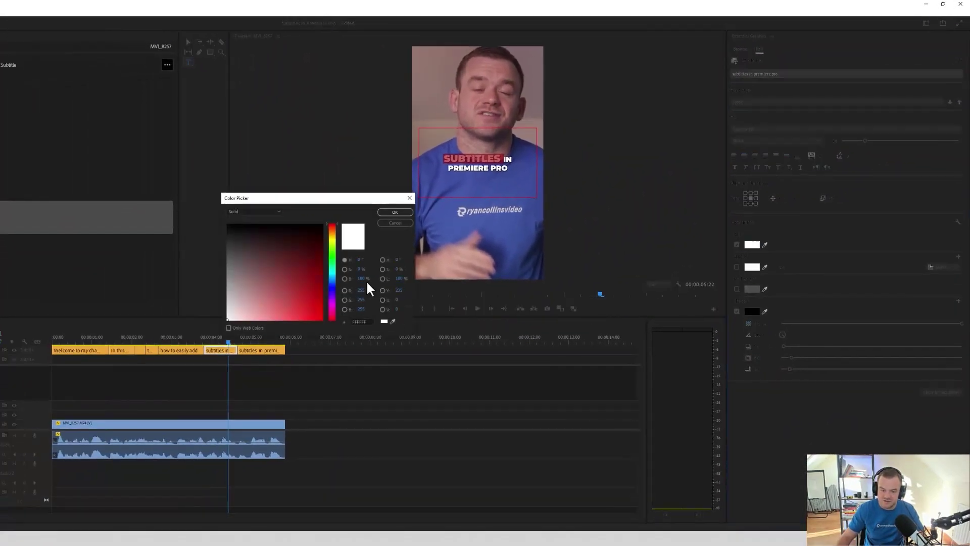
drag(333, 235, 334, 240)
drag(306, 288, 357, 336)
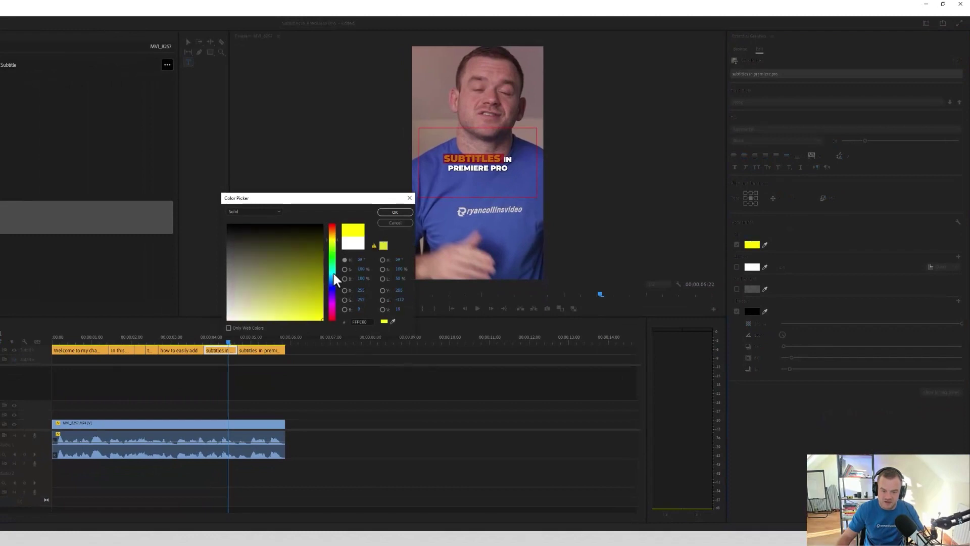
click(395, 211)
click(408, 400)
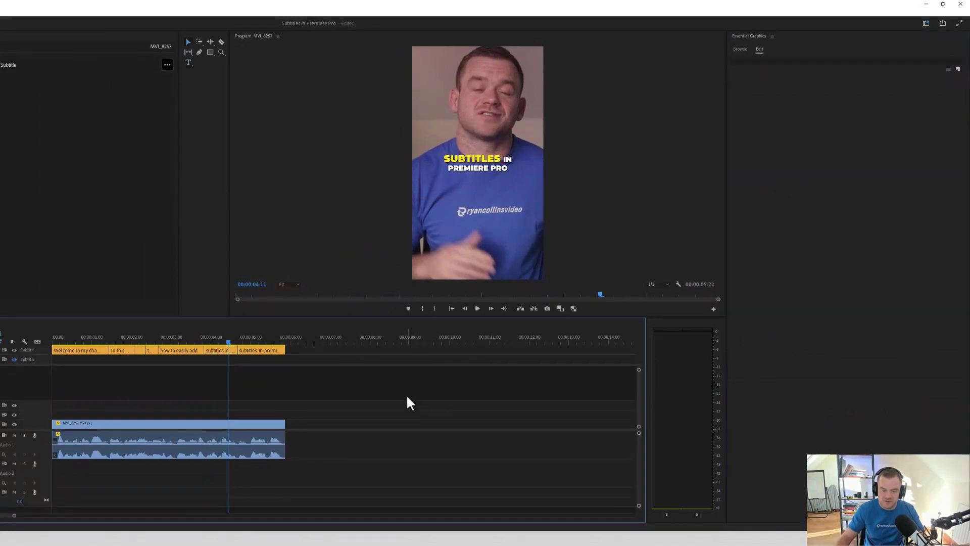
Move the cut between the two "subtitles in premiere pro" subtitles to 00:00:04:24, matching the spoken words
click(201, 334)
key(space)
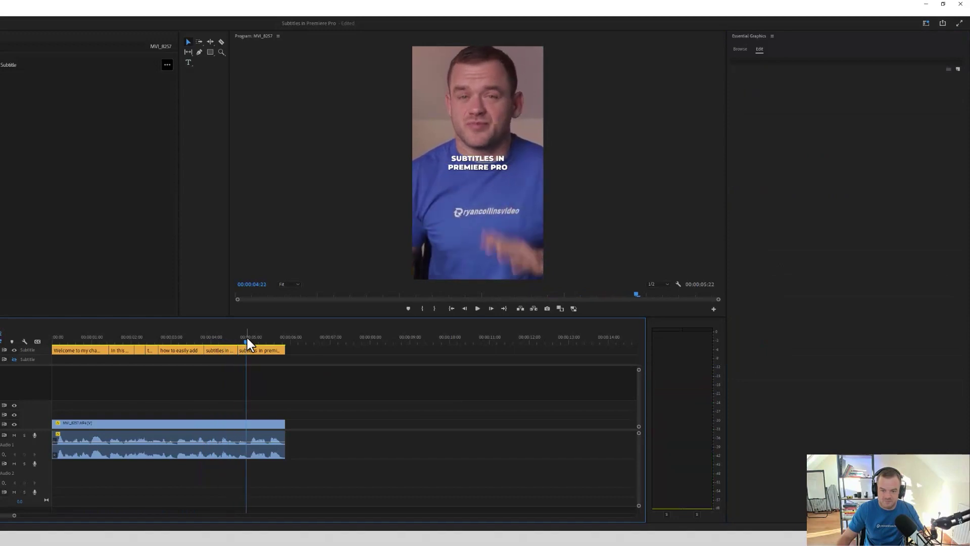
click(249, 342)
drag(238, 350, 248, 349)
key(space)
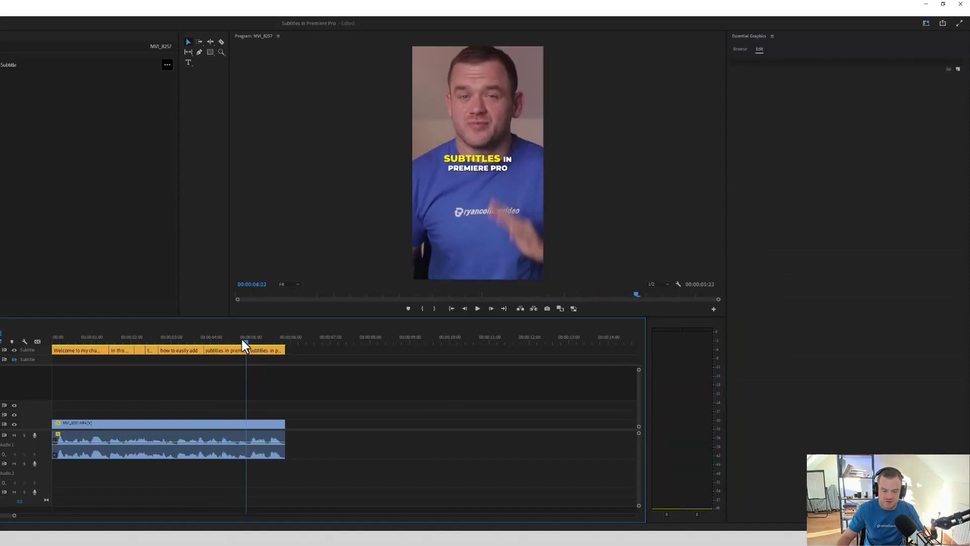
key(space)
In the second "subtitles in premiere pro" subtitle, set only the words "premiere pro" to size 80
click(251, 342)
drag(249, 337, 263, 341)
click(265, 349)
click(491, 171)
double_click(478, 166)
click(834, 141)
text(88)
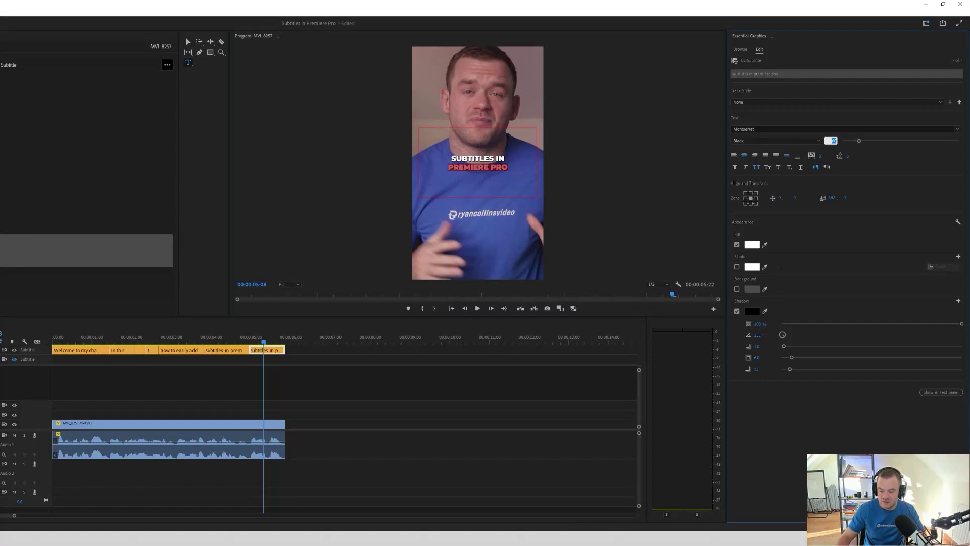
key(Return)
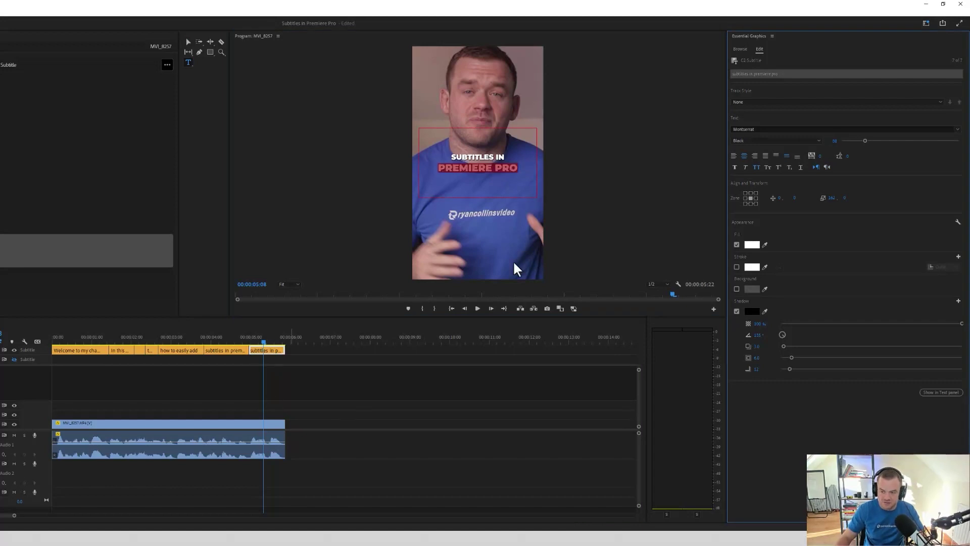
Fill the enlarged words "premiere pro" with the yellow sampled from the word "subtitles" in the preceding subtitle
click(239, 337)
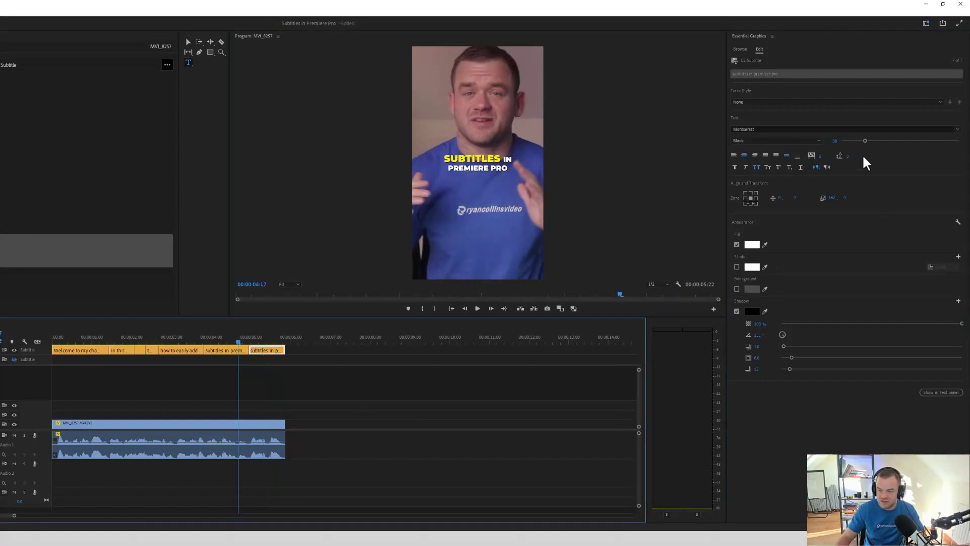
click(765, 245)
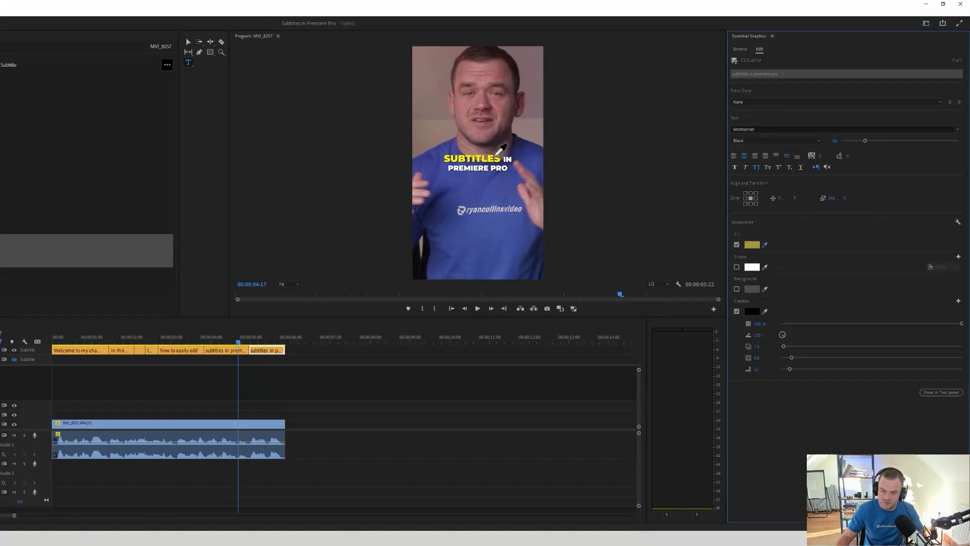
click(497, 148)
click(346, 401)
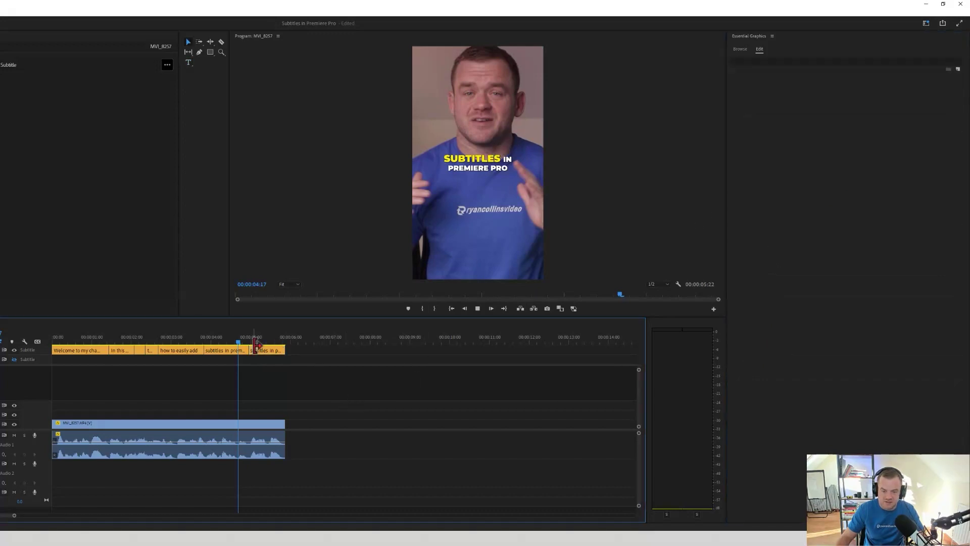
Play back the sequence to review the highlighted words and the timing of the opening subtitles
key(space)
key(space)
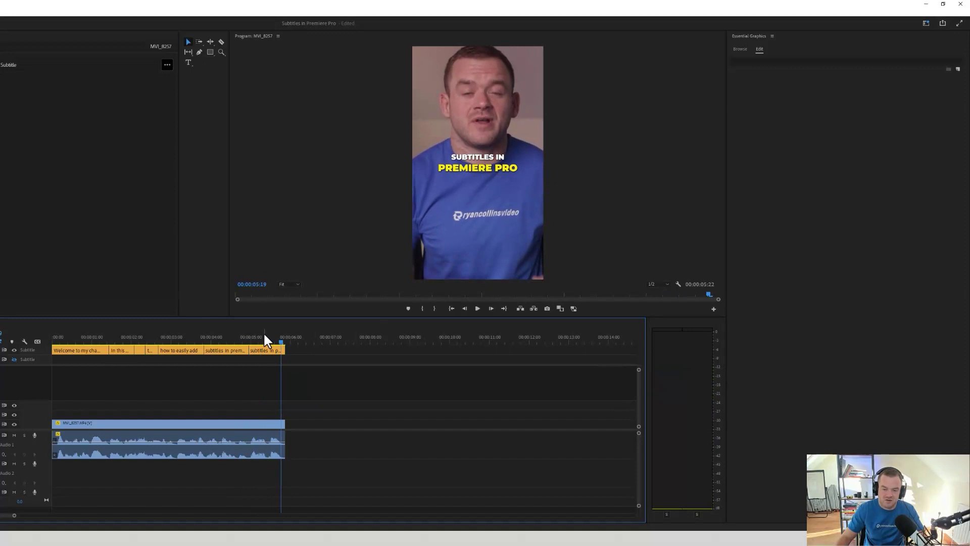
click(174, 340)
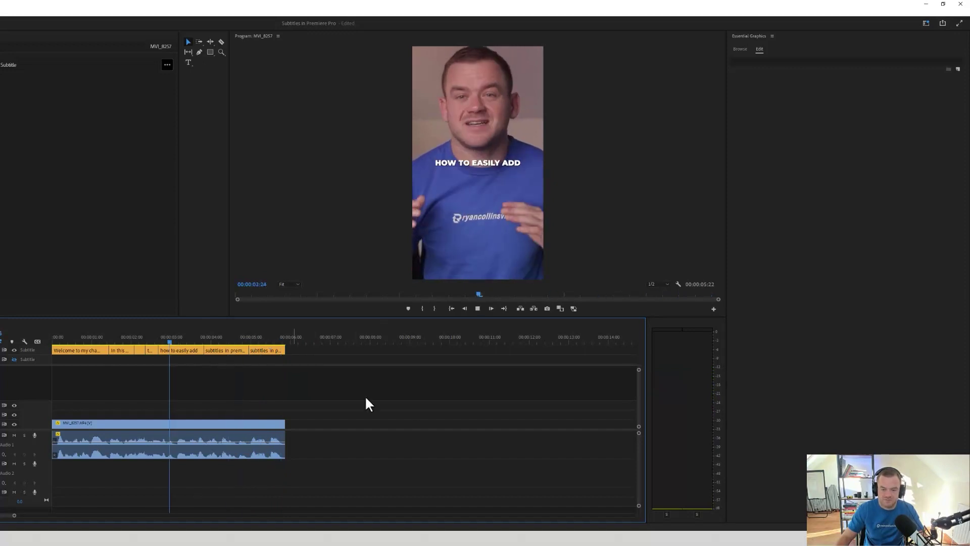
key(space)
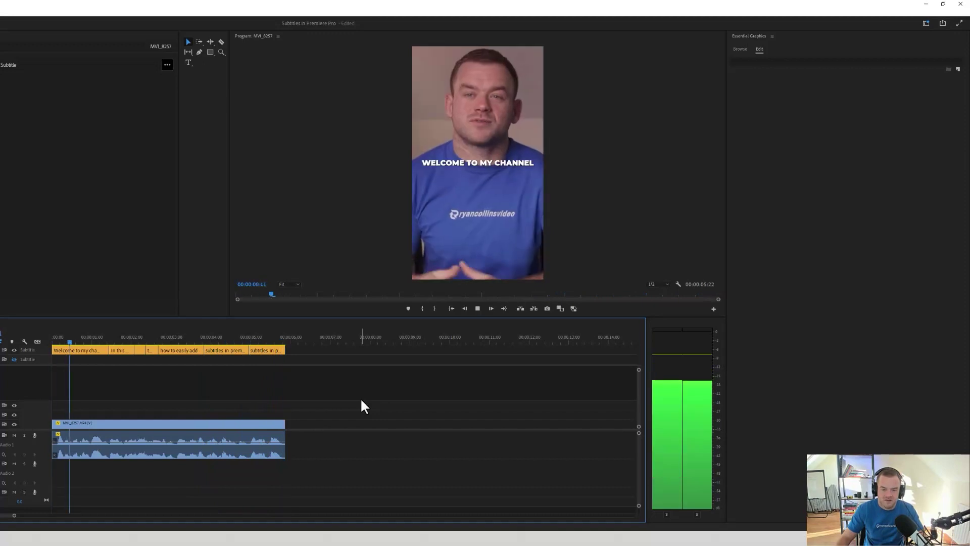
key(space)
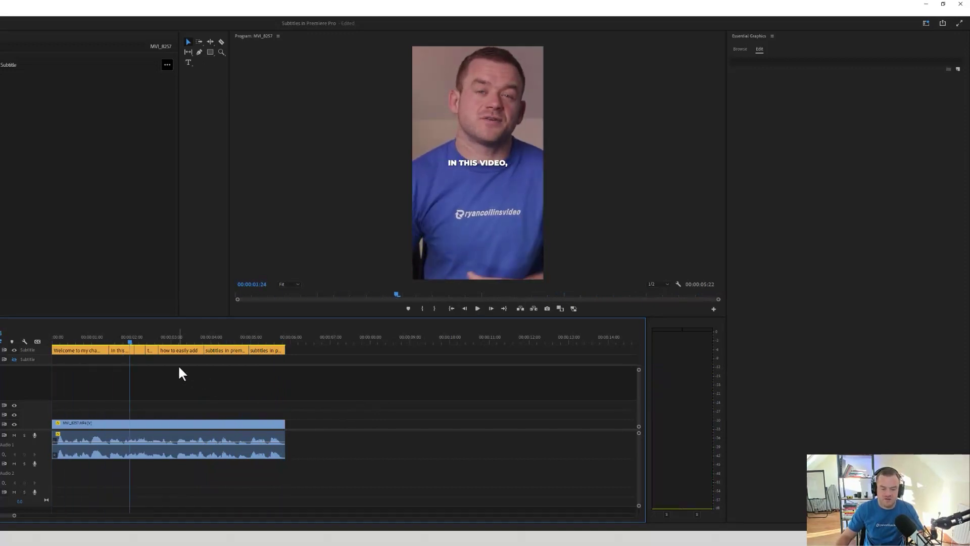
click(123, 348)
click(154, 376)
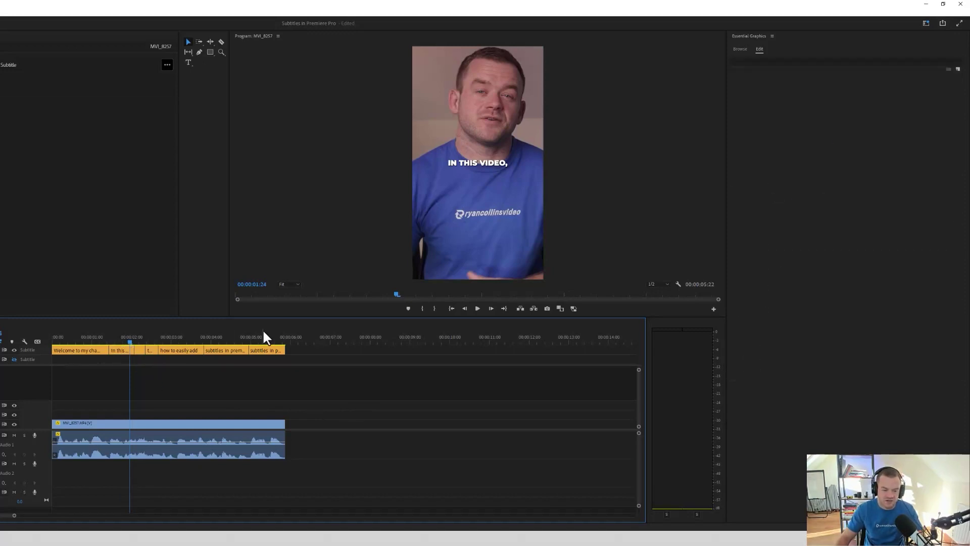
Add a text graphic reading "IN THIS VIDEO" over the video at the "In this video," subtitle
click(188, 62)
click(465, 143)
text(THI)
key(BackSpace)
key(BackSpace)
key(BackSpace)
text(INT)
key(BackSpace)
text(THIS VIDEO)
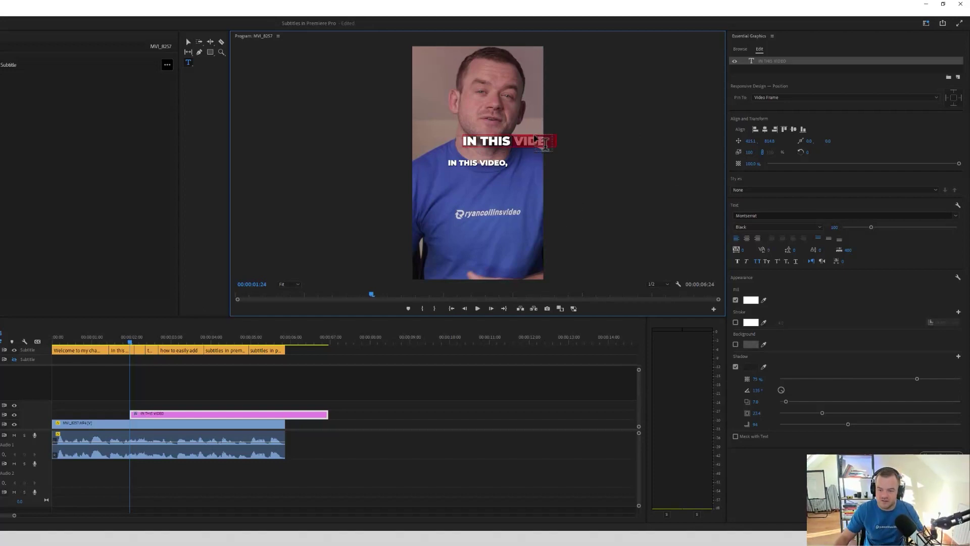
Set the "IN THIS VIDEO" text graphic to size 60 and centre it horizontally and vertically in the frame
drag(537, 142, 462, 142)
click(834, 227)
text(60)
key(Return)
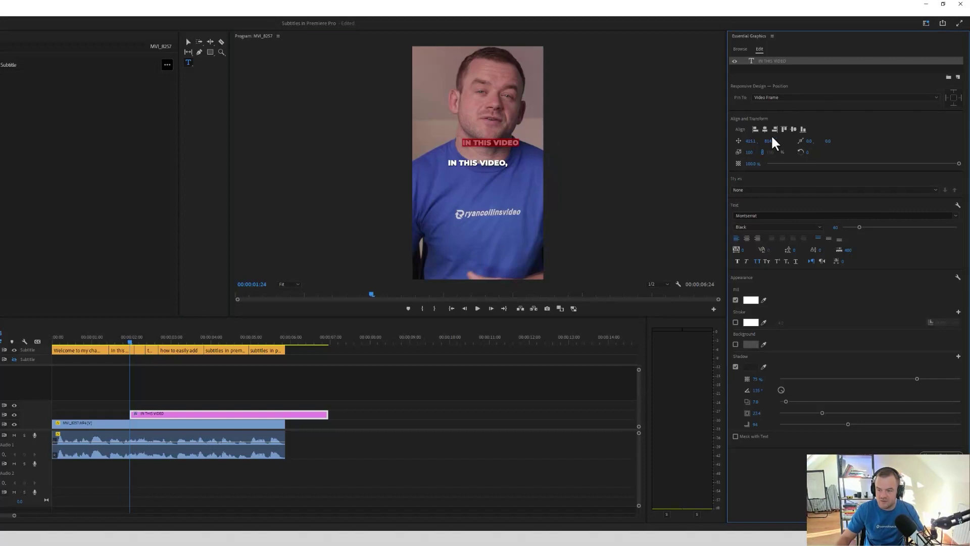
click(765, 130)
click(793, 129)
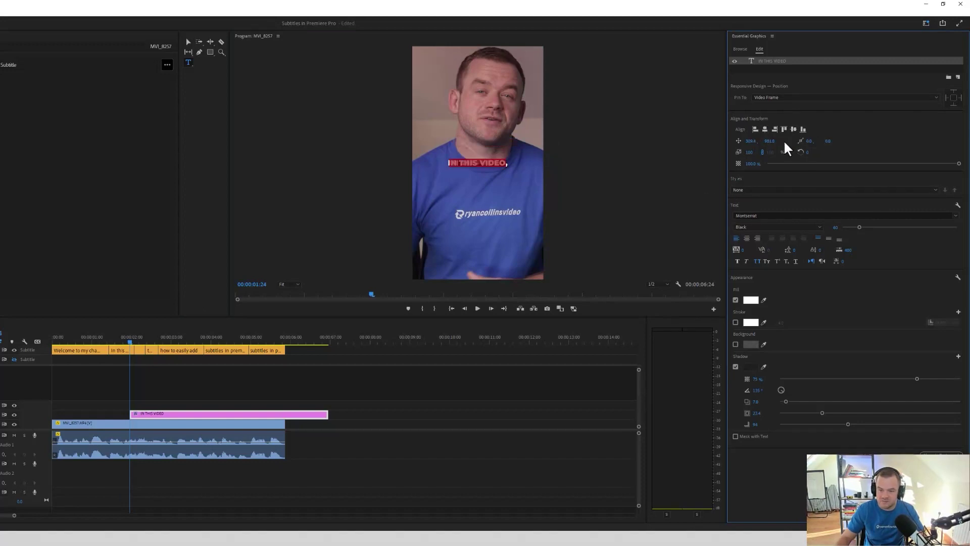
Delete the "In this video," subtitle, then move and trim the "IN THIS VIDEO" graphic to fill its gap
click(124, 352)
key(Delete)
drag(171, 418, 149, 415)
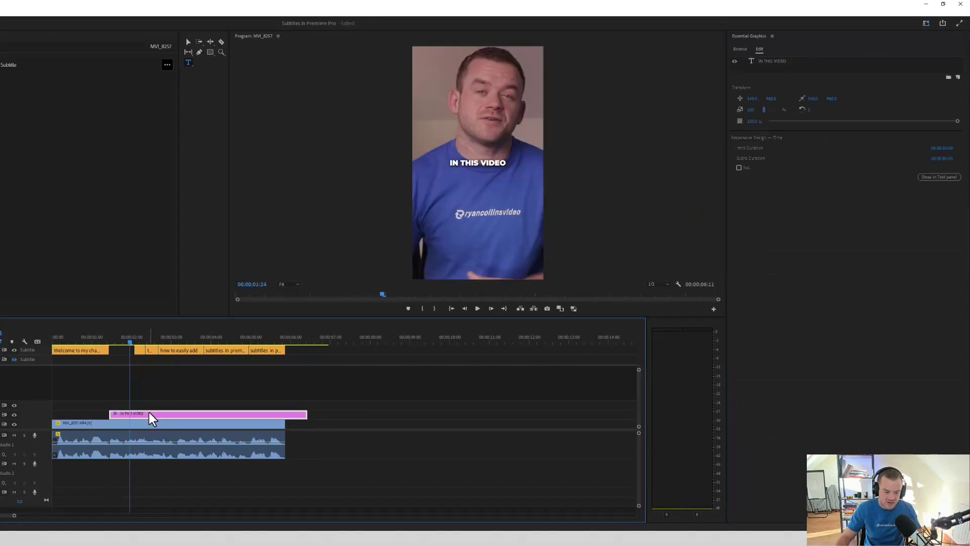
drag(303, 416, 127, 407)
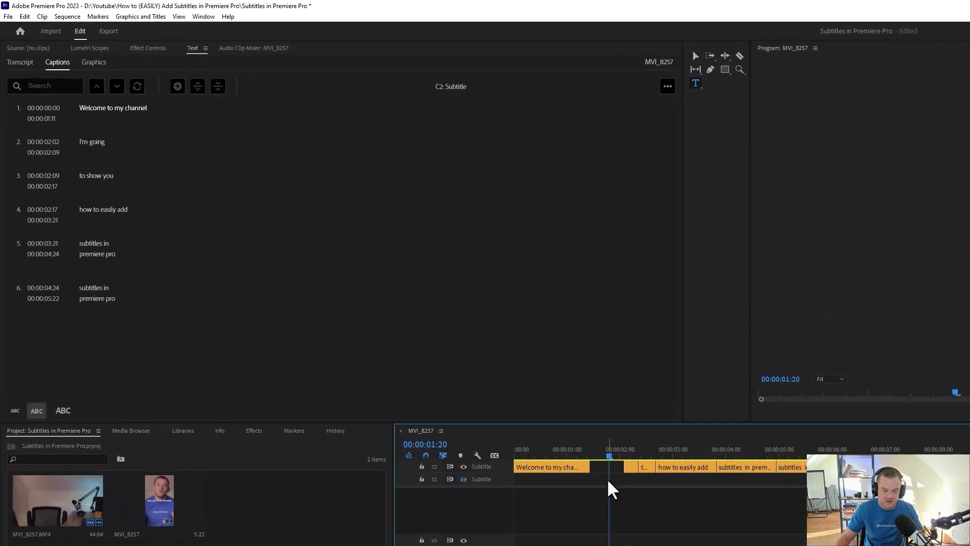
Set the rotation of the "IN THIS VIDEO" graphic to -5 degrees
click(149, 48)
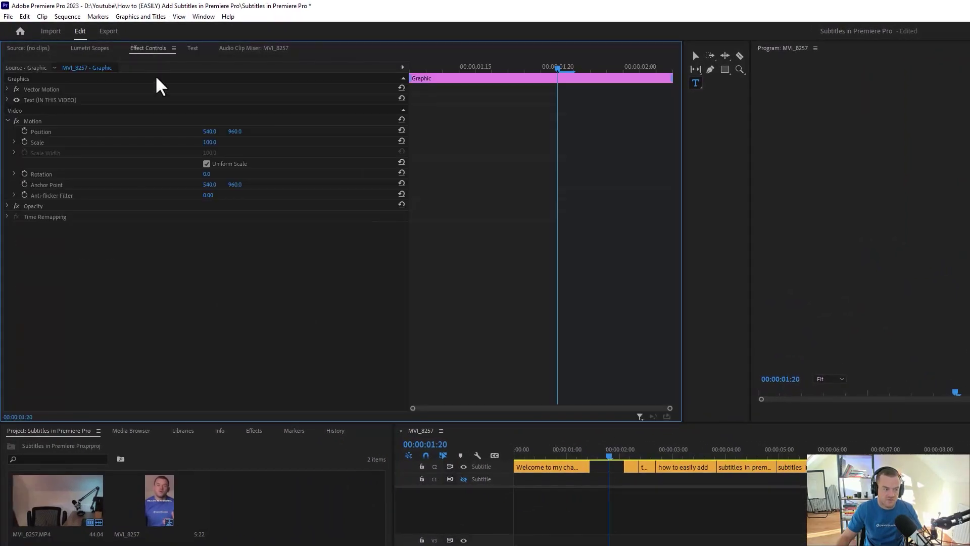
click(207, 174)
text(-5)
key(Return)
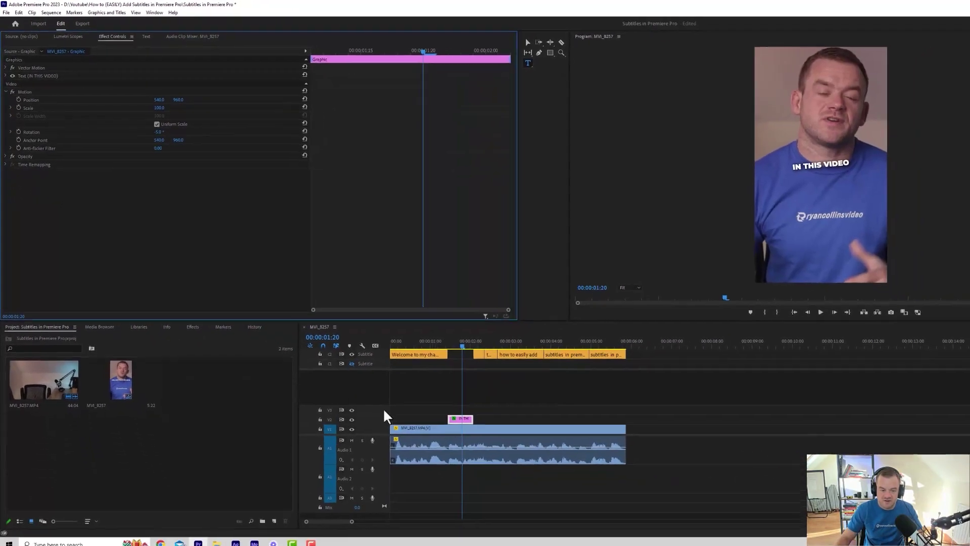
click(493, 387)
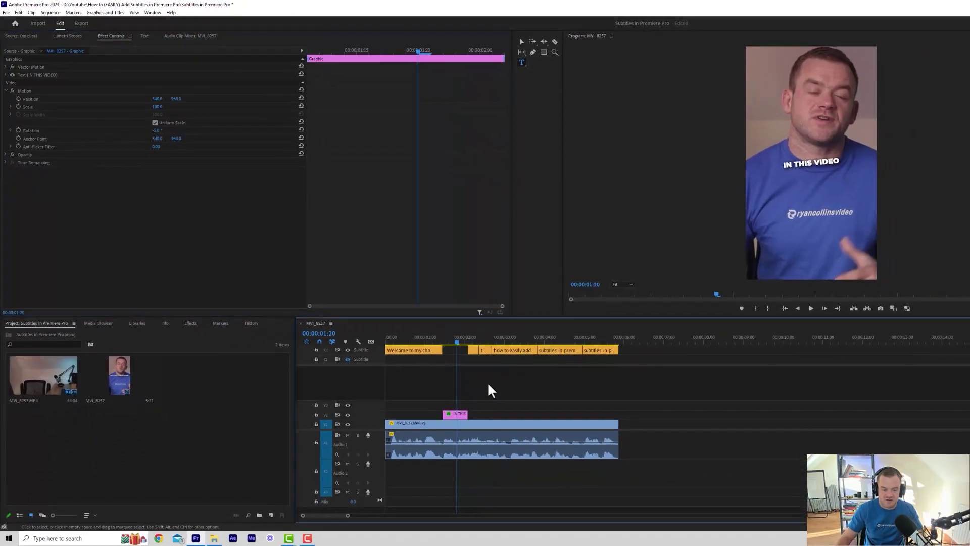
Extend the "IN THIS VIDEO" graphic to the start of the "how to easily add" subtitle and split it where the "I'm going" subtitle begins
click(437, 343)
key(space)
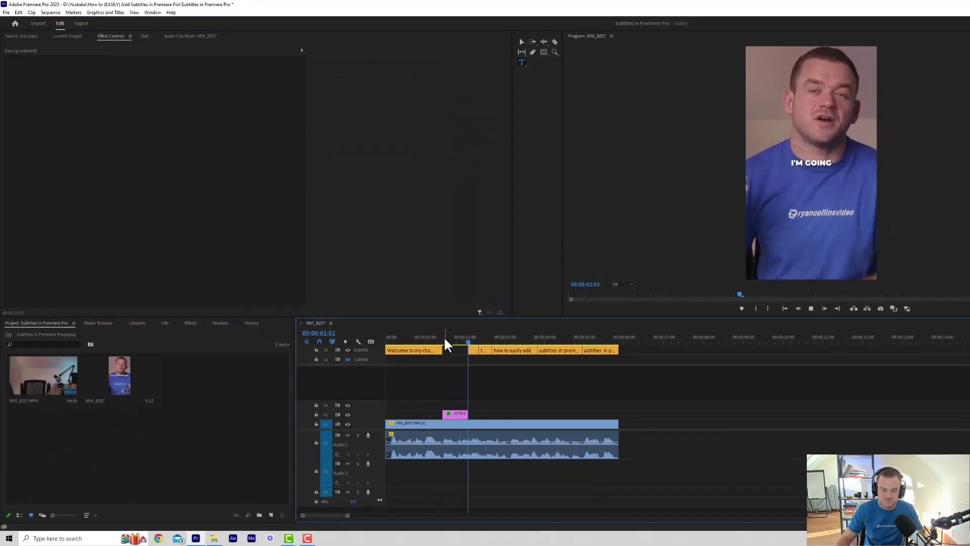
key(space)
drag(465, 412, 491, 413)
key(c)
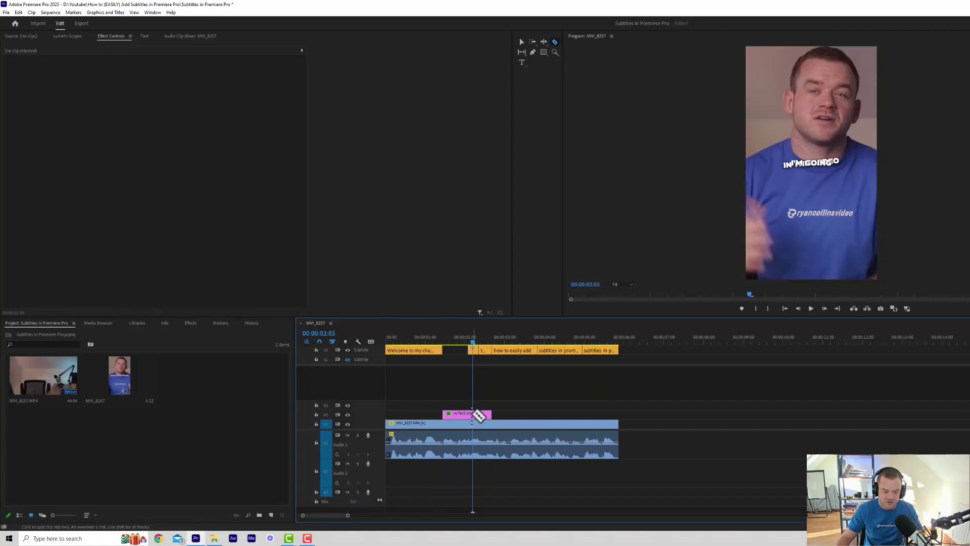
click(469, 414)
key(v)
click(484, 415)
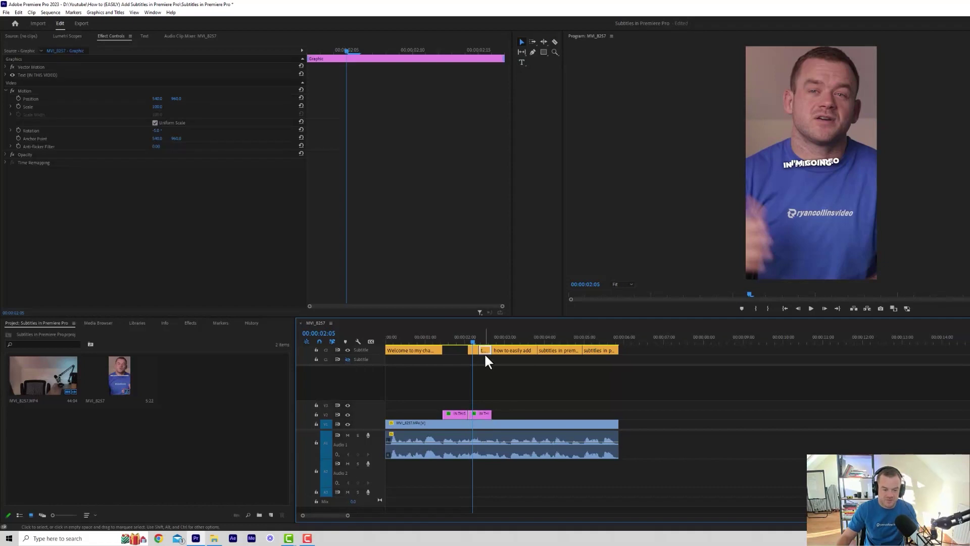
Delete the subtitles above the second graphic and change that graphic's text to "I'M GOING TO SHOW YOU"
click(484, 353)
key(Delete)
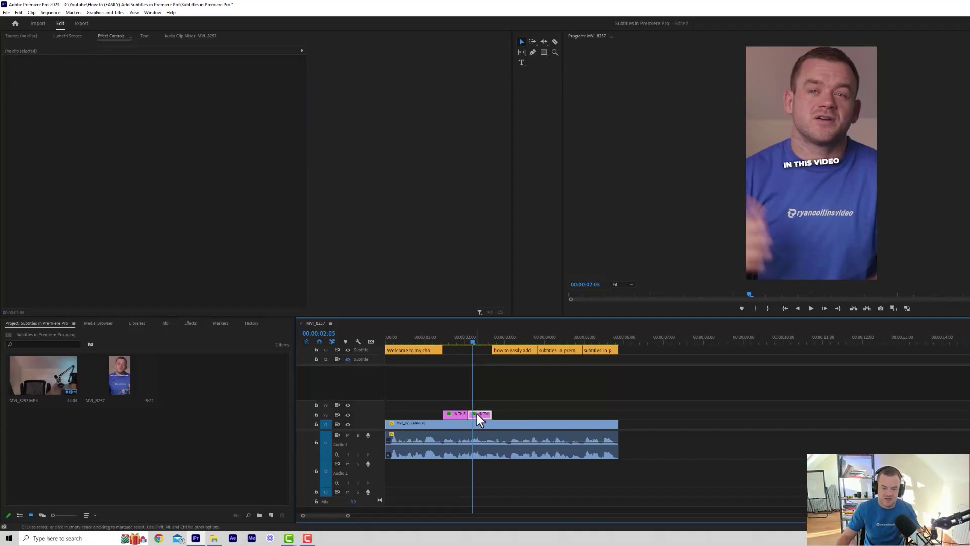
click(476, 413)
double_click(802, 163)
key(ctrl+a)
key(BackSpace)
text(I'M GOINT T)
text(G TO SHOW YO)
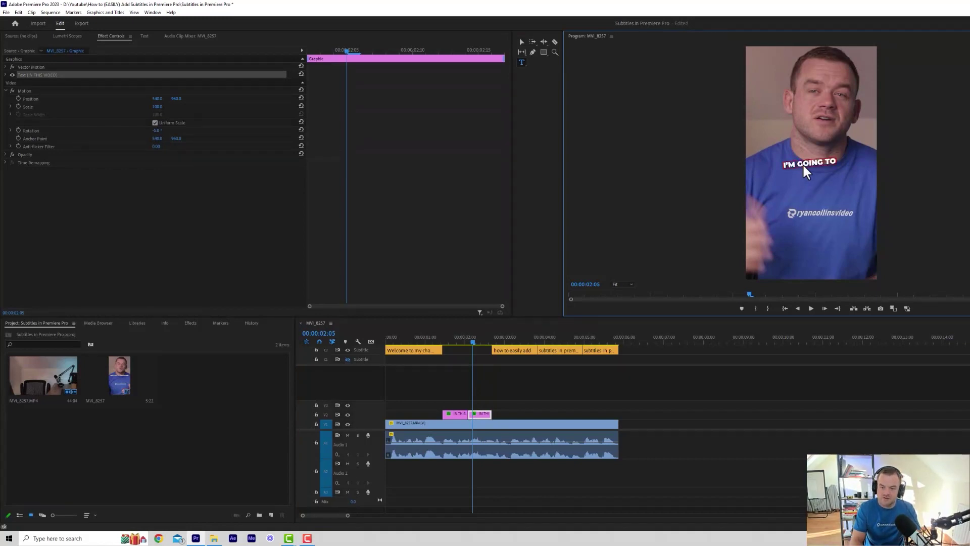
text(U)
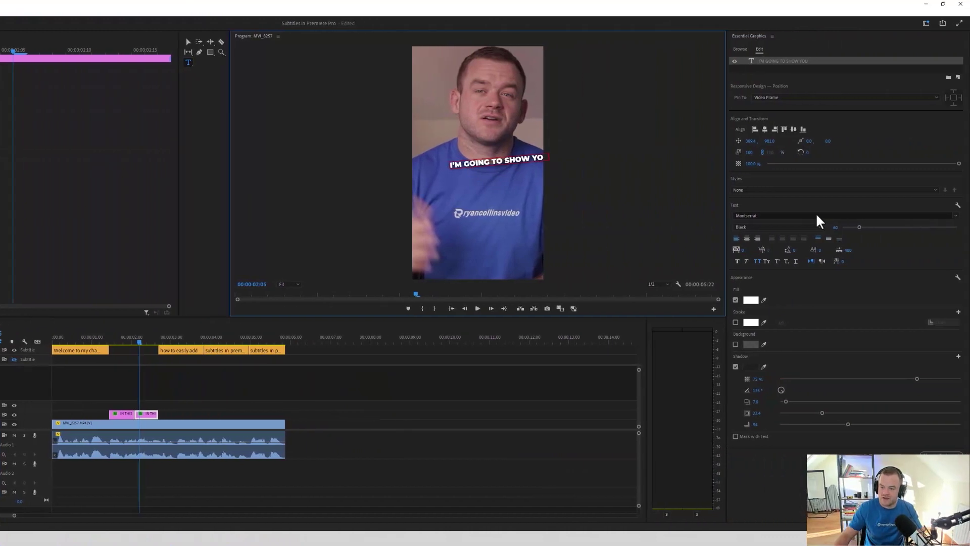
Centre the "I'M GOING TO SHOW YOU" text in the frame and set the graphic's rotation to 5 degrees
click(772, 130)
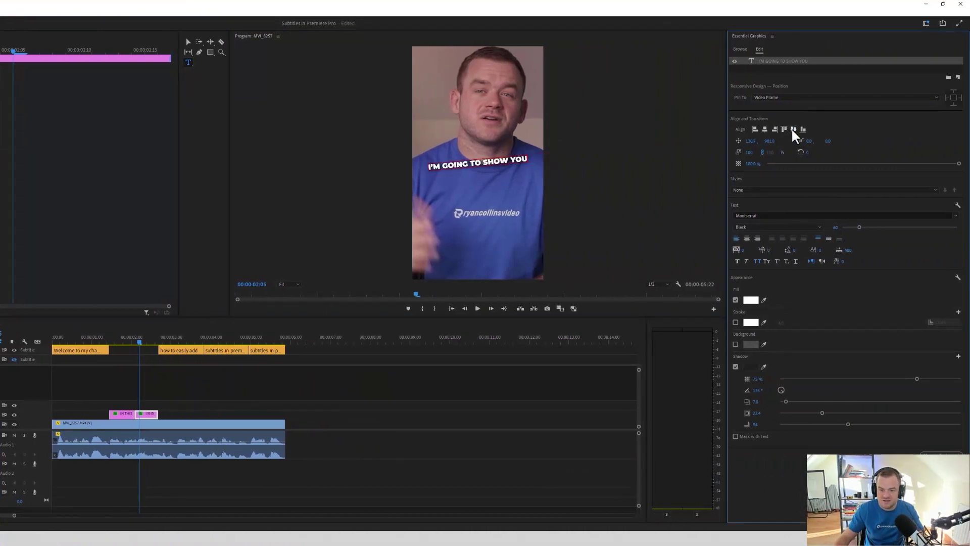
click(51, 130)
text(5)
key(Return)
click(519, 38)
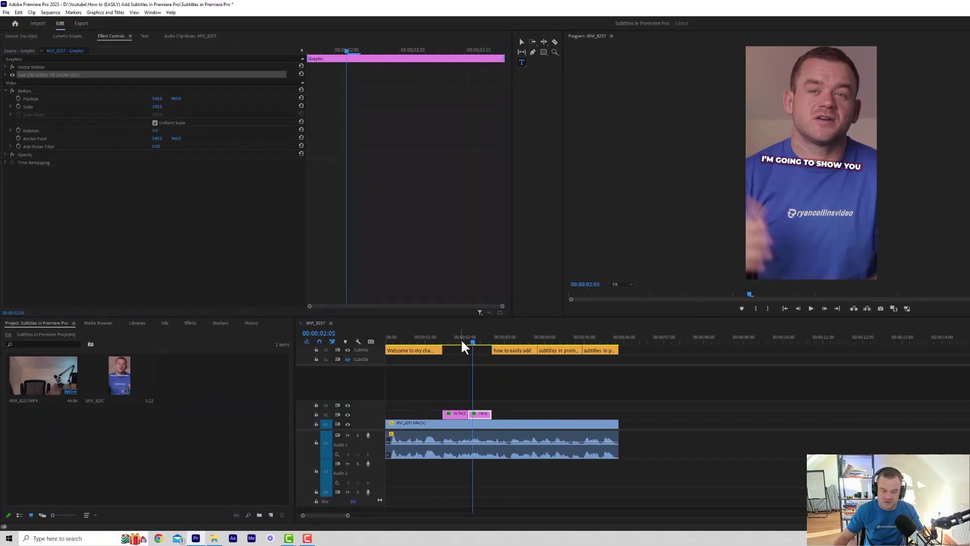
Play the sequence from the start to review the rotated text graphics and the highlighted subtitles
click(427, 346)
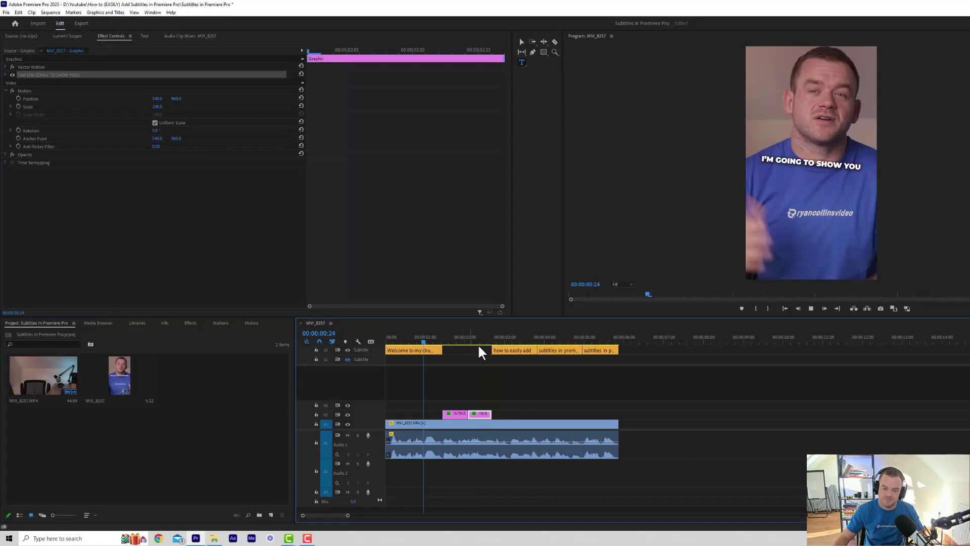
key(Home)
key(space)
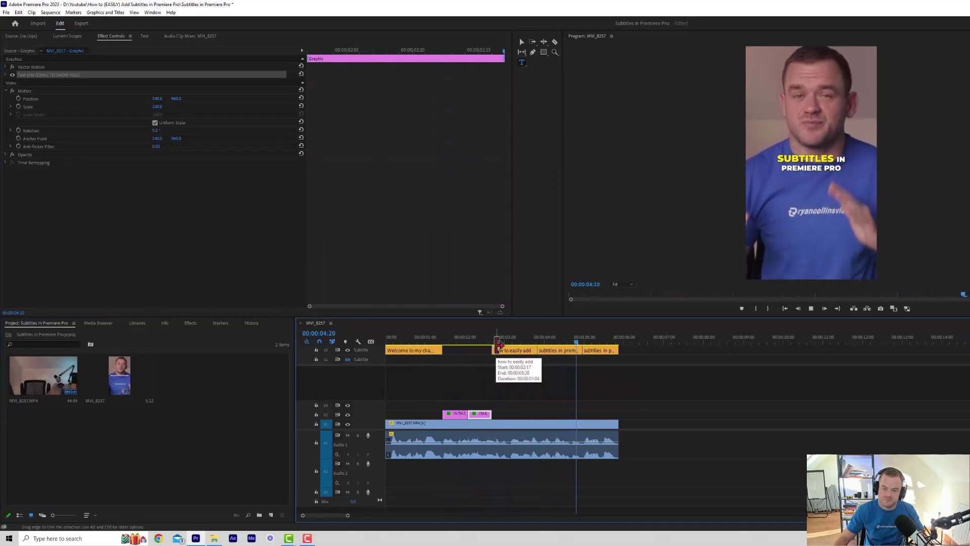
click(668, 402)
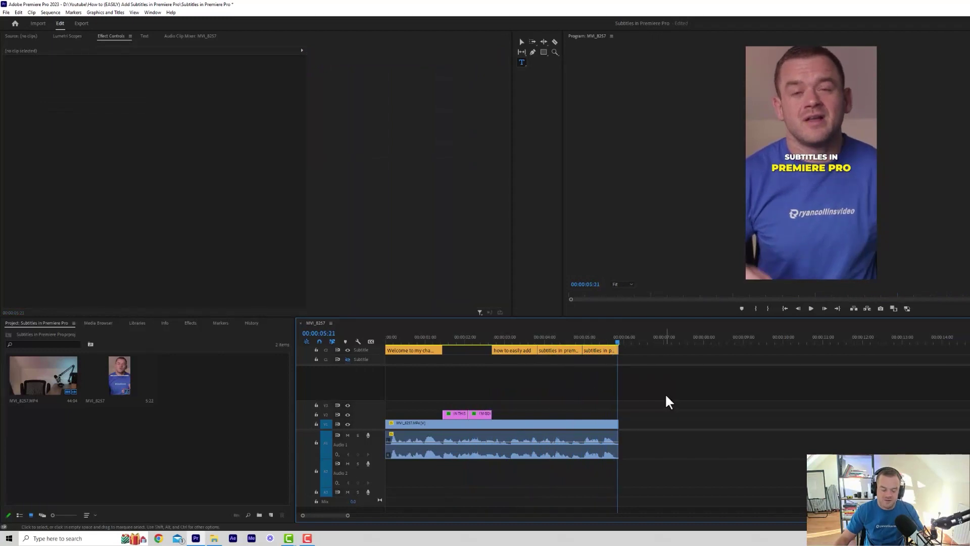